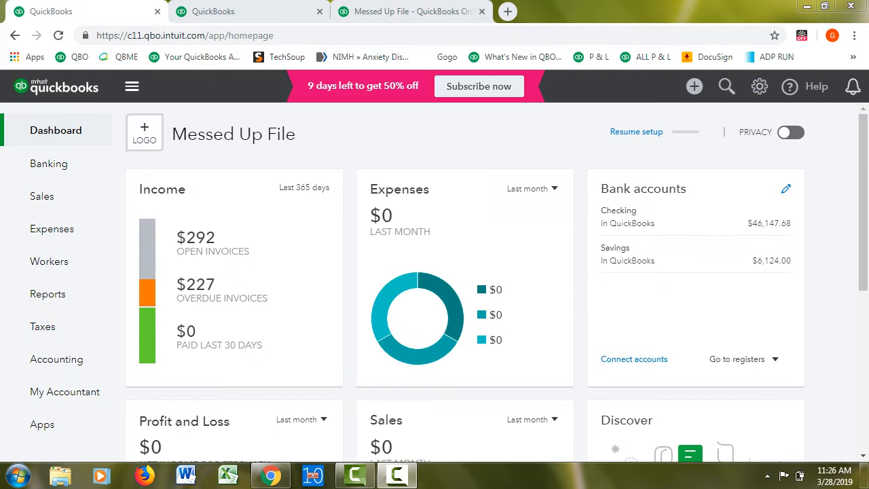
View the list of open invoices from the dashboard's income chart and examine their balances and status
{"action": "mouse_move", "coordinate": [147, 248]}
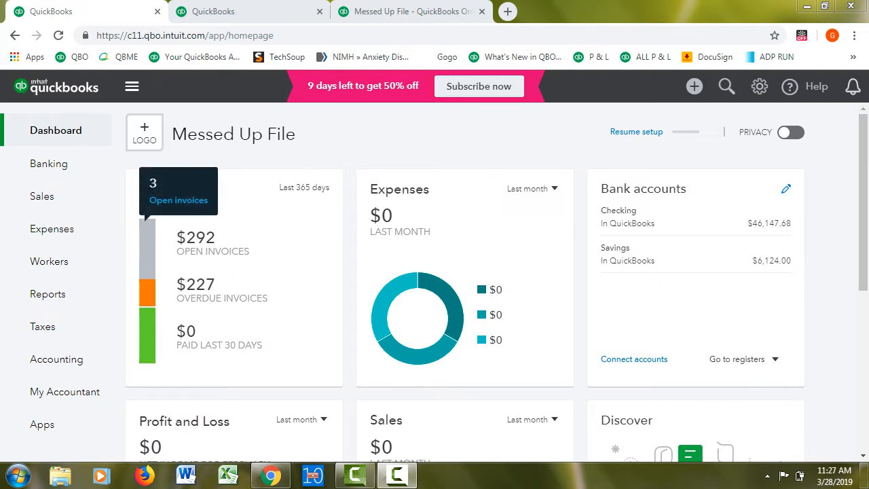
{"action": "left_click", "coordinate": [147, 249]}
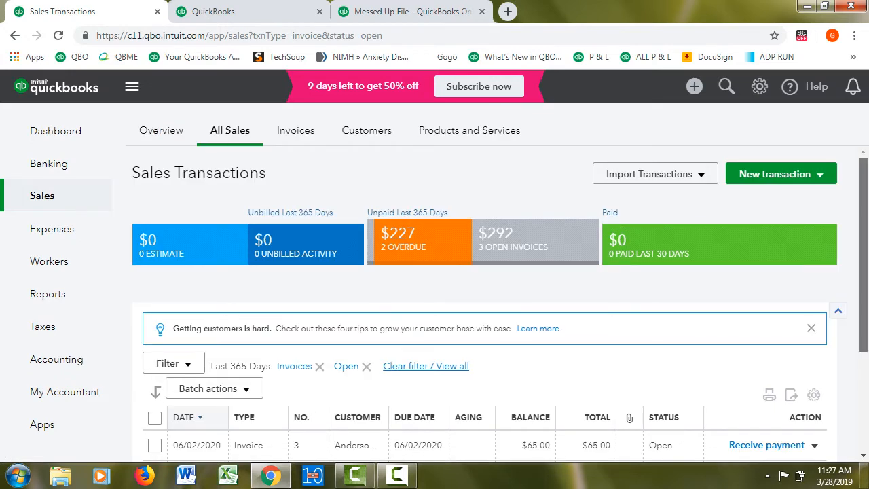
{"action": "scroll", "coordinate": [500, 306], "scroll_direction": "down", "scroll_amount": 2}
{"action": "scroll", "coordinate": [500, 305], "scroll_direction": "down", "scroll_amount": 2}
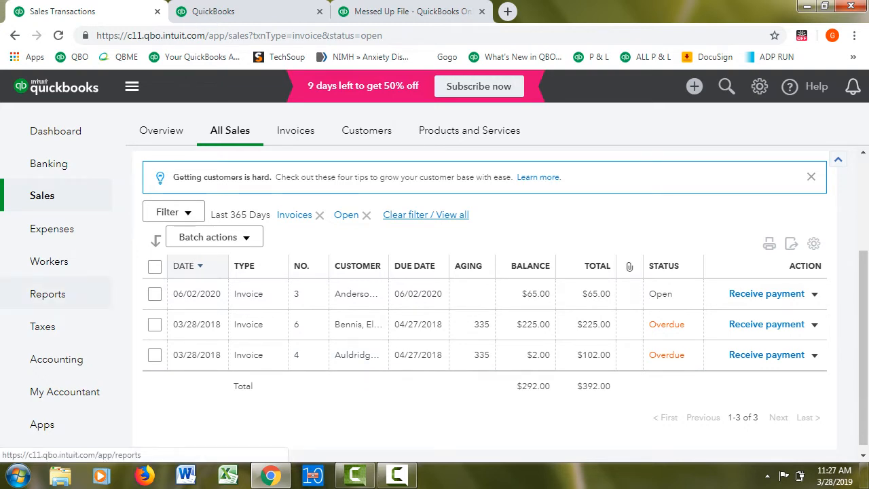
Open the Open Invoices report from the standard reports
{"action": "left_click", "coordinate": [48, 293]}
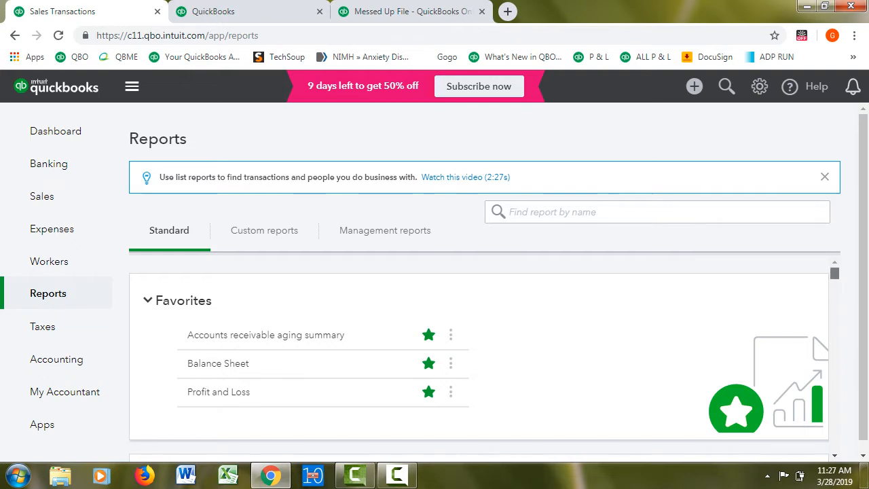
{"action": "scroll", "coordinate": [479, 356], "scroll_direction": "down", "scroll_amount": 5}
{"action": "scroll", "coordinate": [479, 357], "scroll_direction": "down", "scroll_amount": 10}
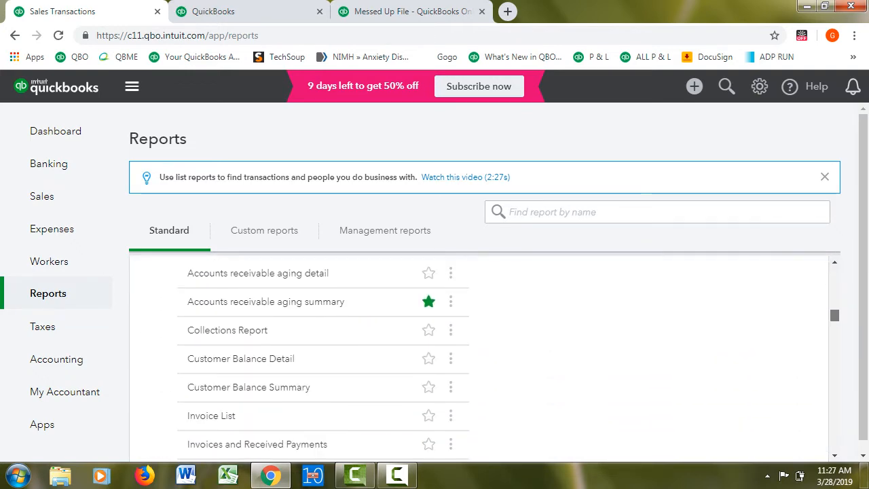
{"action": "scroll", "coordinate": [479, 357], "scroll_direction": "down", "scroll_amount": 2}
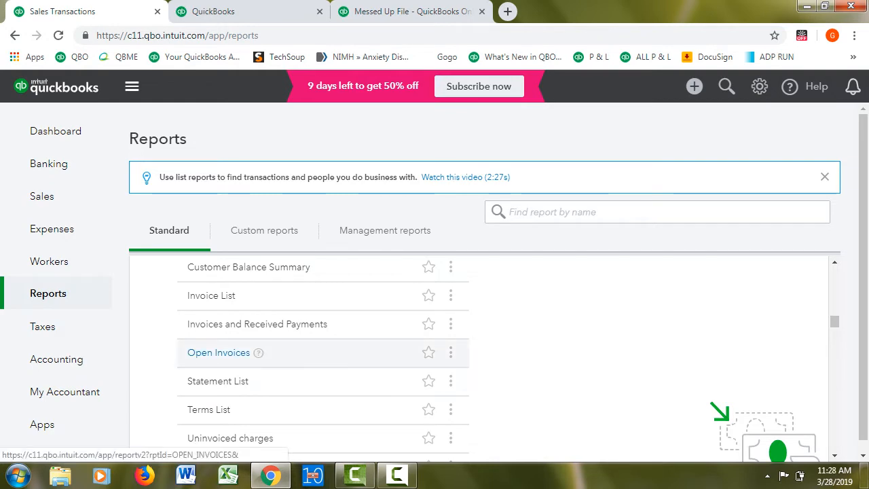
{"action": "left_click", "coordinate": [219, 353]}
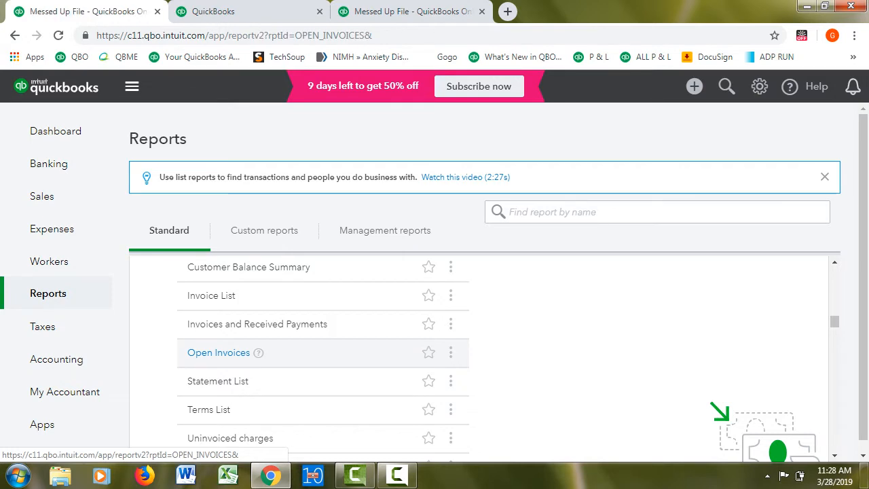
{"action": "scroll", "coordinate": [484, 285], "scroll_direction": "down", "scroll_amount": 3}
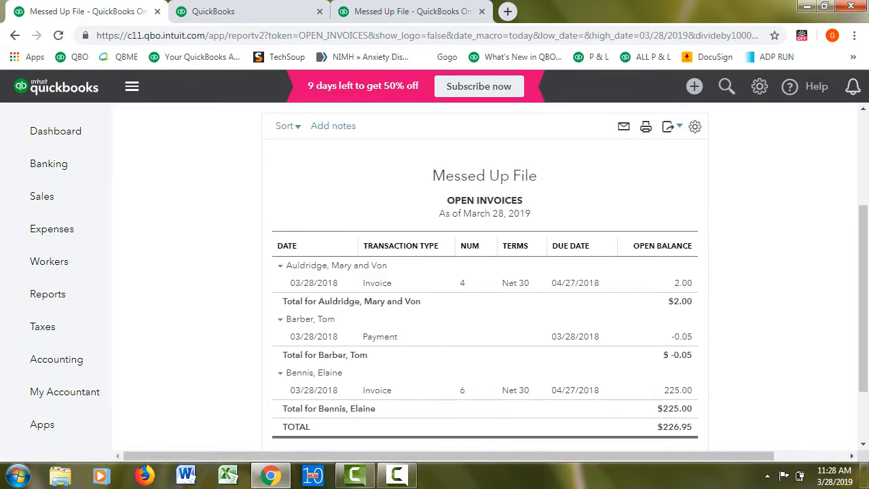
Rerun the Open Invoices report with the report period set to All Dates and review its transactions
{"action": "scroll", "coordinate": [485, 285], "scroll_direction": "up", "scroll_amount": 2}
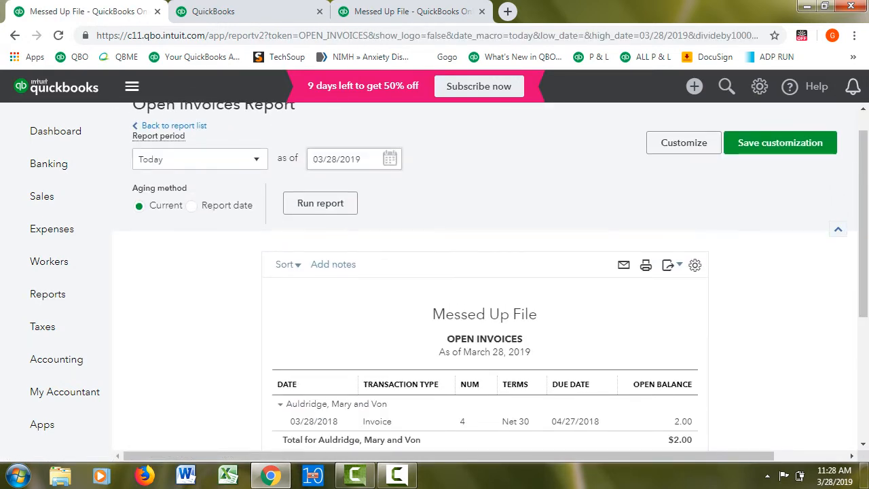
{"action": "left_click", "coordinate": [200, 159]}
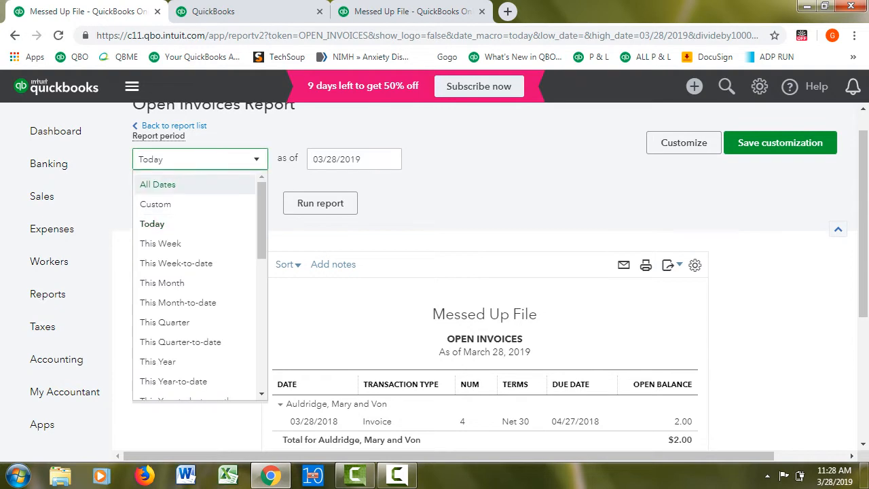
{"action": "left_click", "coordinate": [163, 185]}
{"action": "left_click", "coordinate": [319, 203]}
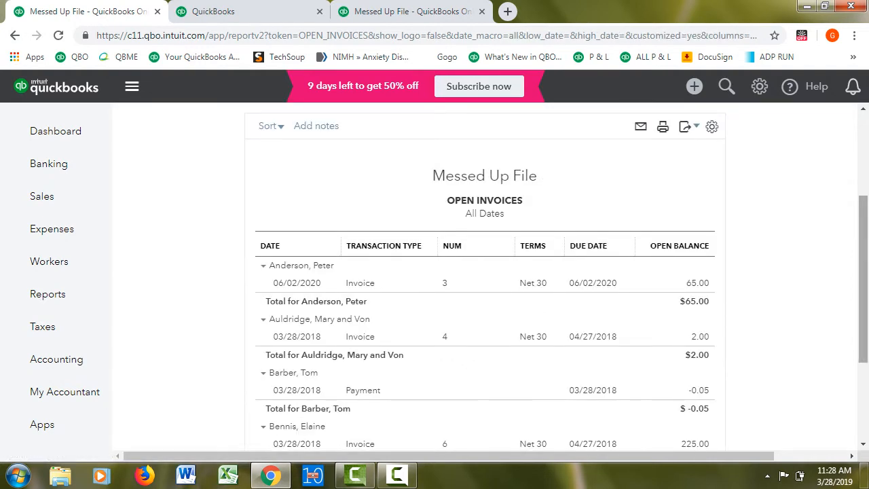
{"action": "scroll", "coordinate": [485, 271], "scroll_direction": "up", "scroll_amount": 2}
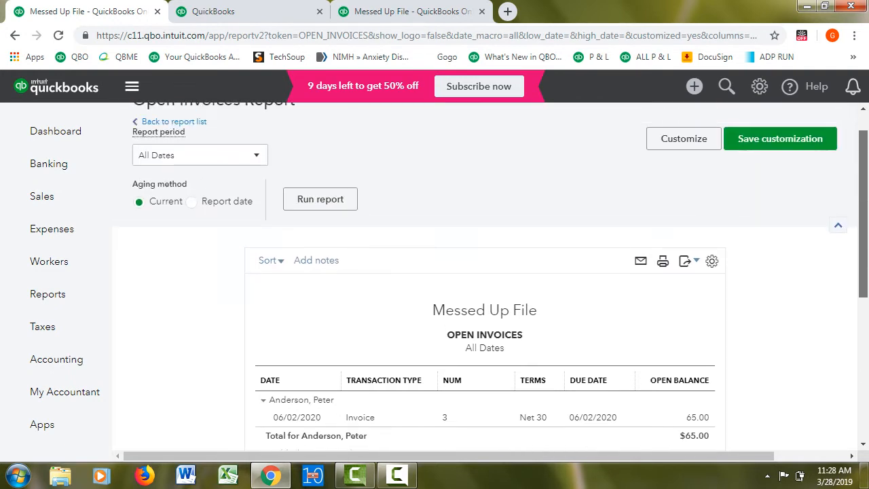
{"action": "scroll", "coordinate": [485, 271], "scroll_direction": "down", "scroll_amount": 4}
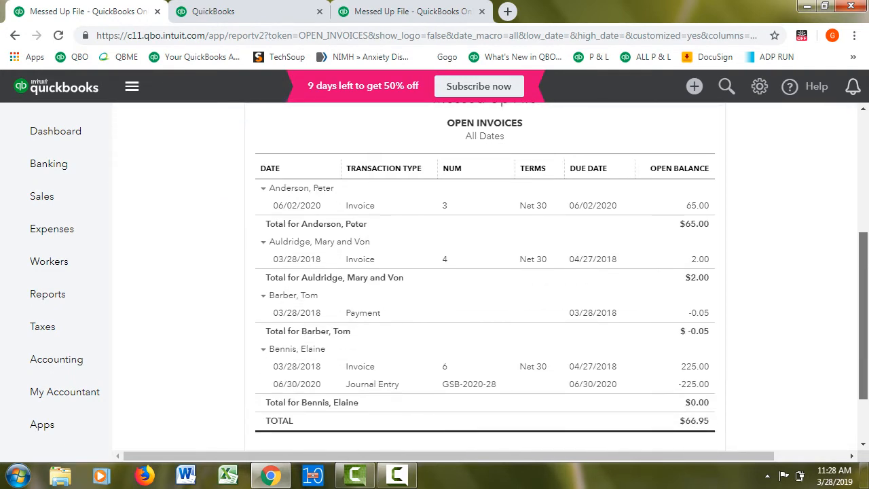
{"action": "scroll", "coordinate": [484, 272], "scroll_direction": "up", "scroll_amount": 1}
{"action": "scroll", "coordinate": [485, 271], "scroll_direction": "up", "scroll_amount": 1}
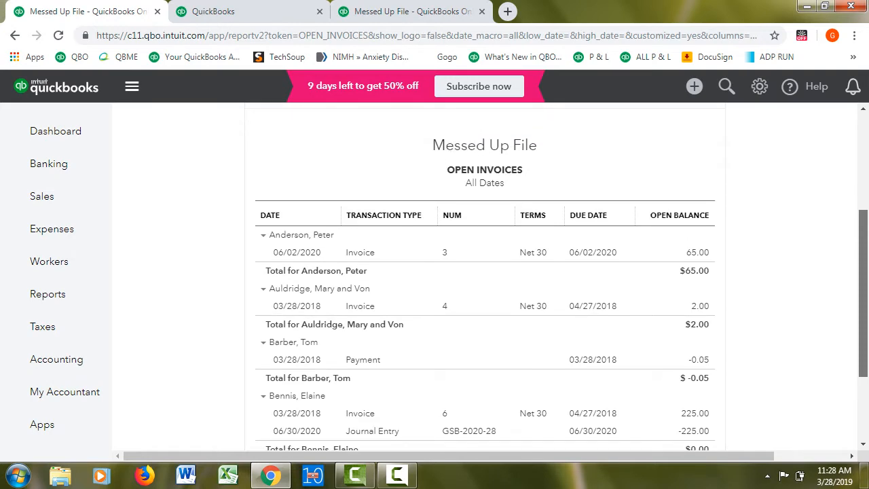
{"action": "scroll", "coordinate": [485, 271], "scroll_direction": "down", "scroll_amount": 1}
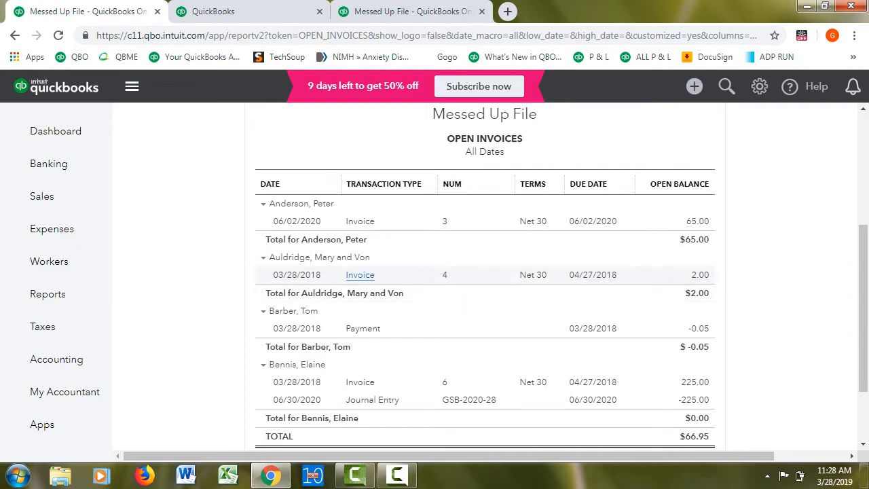
Open the invoice with the 2.00 open balance, review its line items and payment, and close it
{"action": "left_click", "coordinate": [360, 274]}
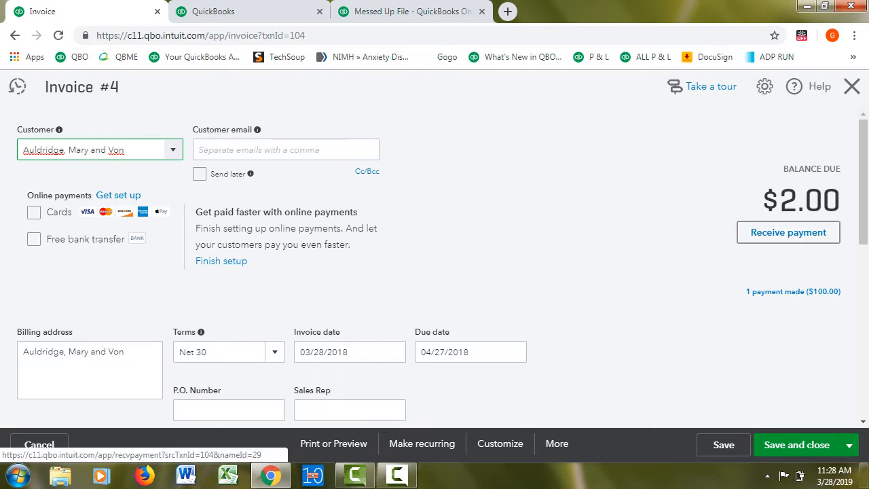
{"action": "scroll", "coordinate": [435, 271], "scroll_direction": "down", "scroll_amount": 4}
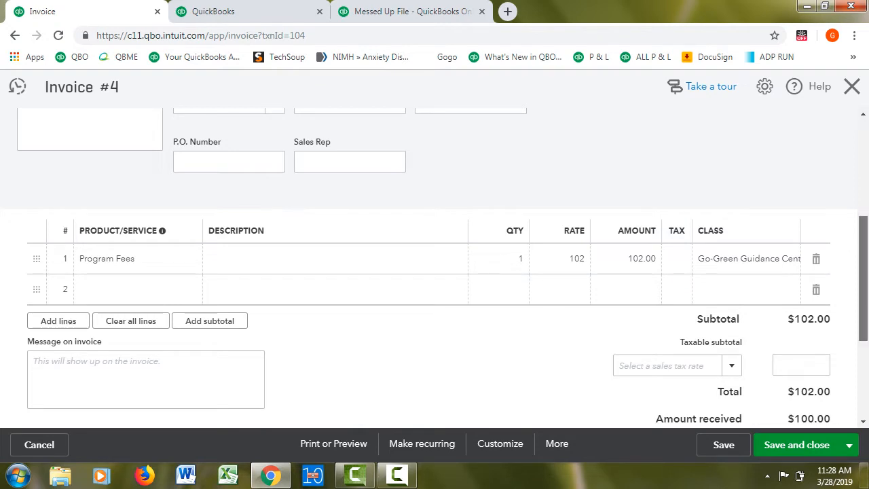
{"action": "scroll", "coordinate": [435, 271], "scroll_direction": "up", "scroll_amount": 2}
{"action": "scroll", "coordinate": [435, 271], "scroll_direction": "up", "scroll_amount": 2}
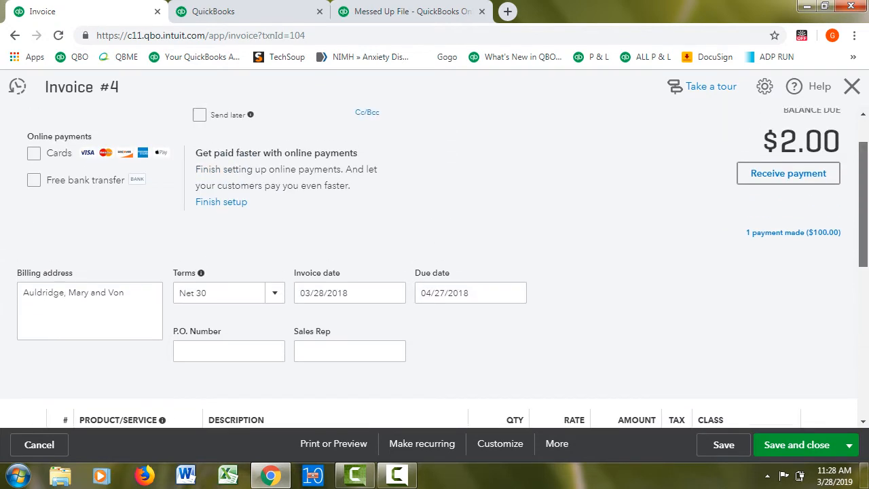
{"action": "left_click_drag", "start_coordinate": [863, 191], "coordinate": [863, 191]}
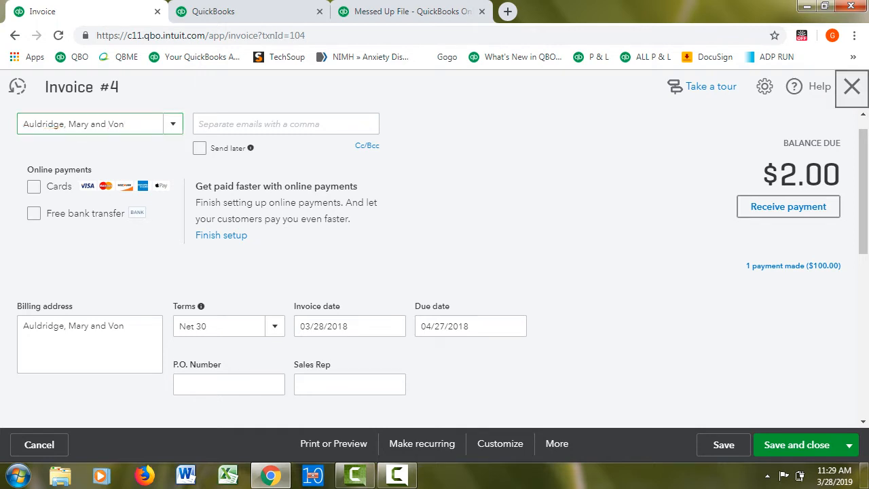
{"action": "left_click", "coordinate": [852, 86]}
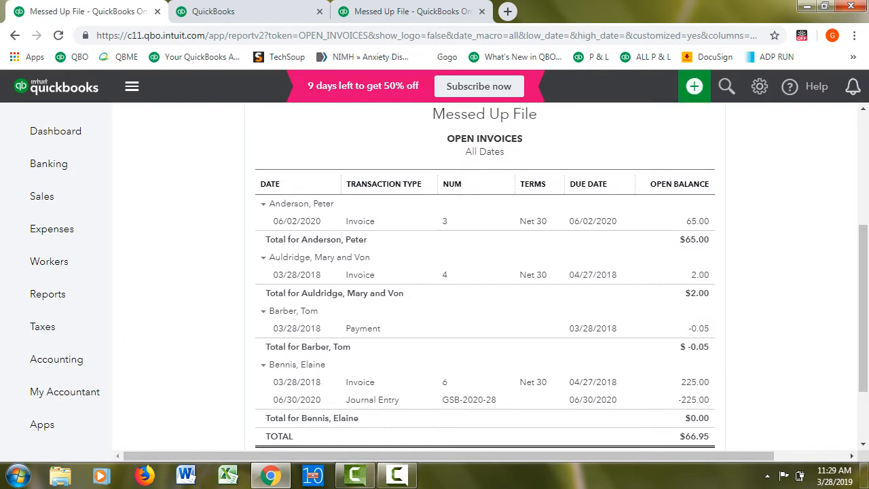
Create a new journal entry dated 06/30/2020
{"action": "left_click", "coordinate": [694, 86]}
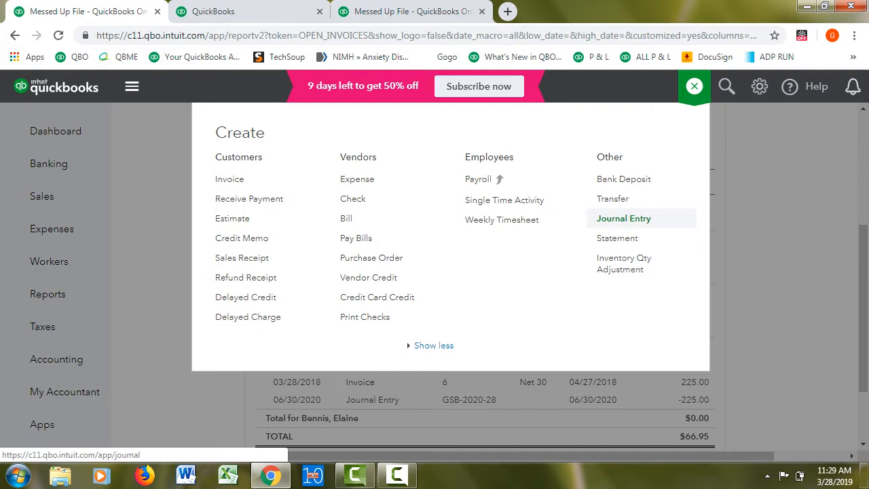
{"action": "left_click", "coordinate": [623, 218]}
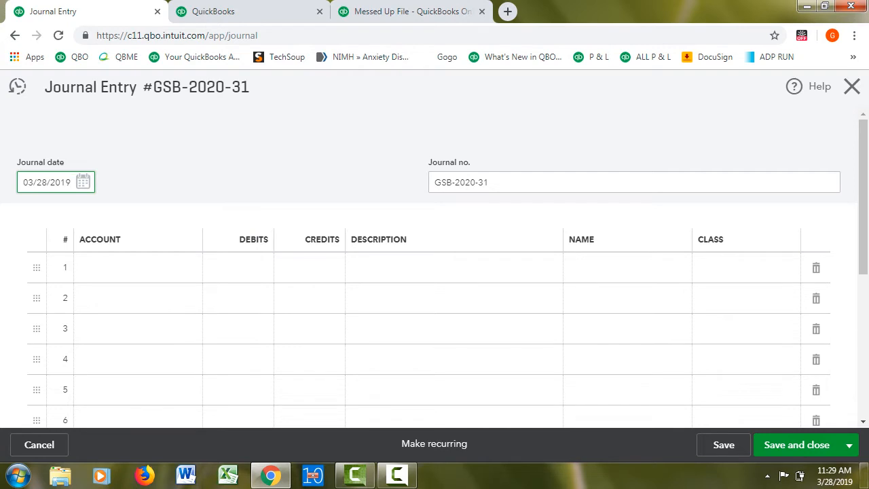
{"action": "key", "text": "ctrl+a"}
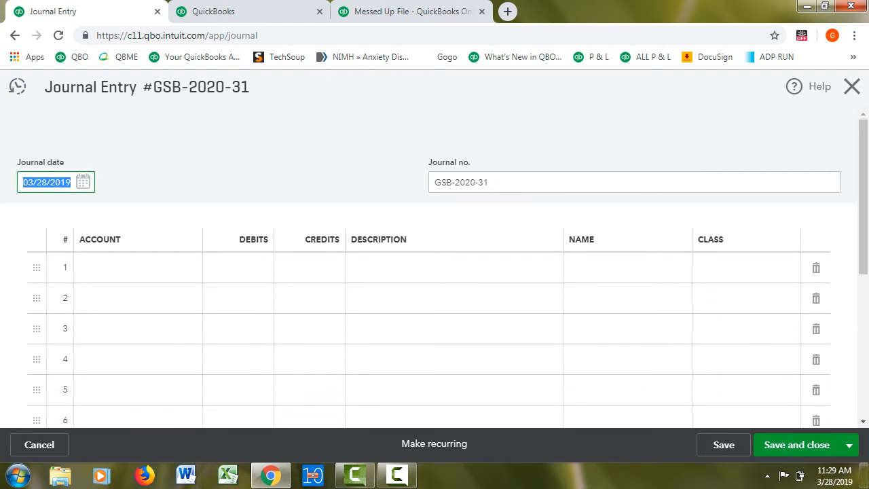
{"action": "type", "text": "063020"}
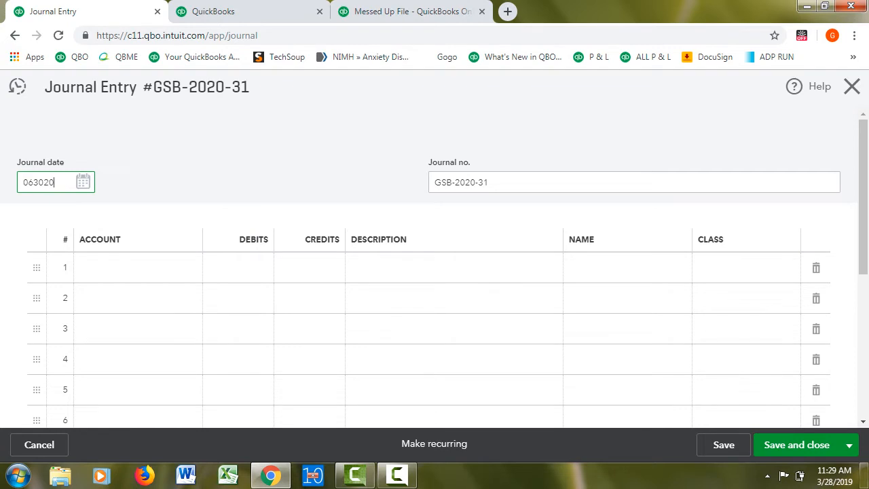
{"action": "key", "text": "Tab"}
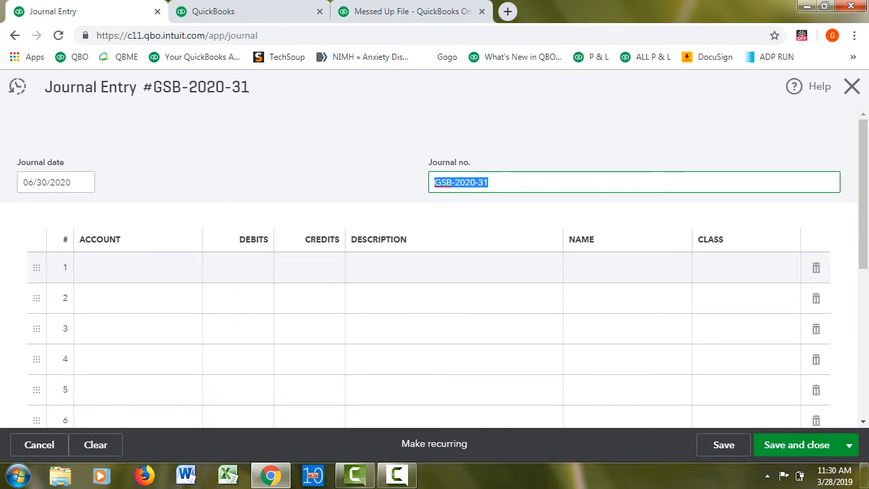
On the first journal line, choose the Accounts Receivable account and enter a credit of 2.00
{"action": "left_click", "coordinate": [138, 268]}
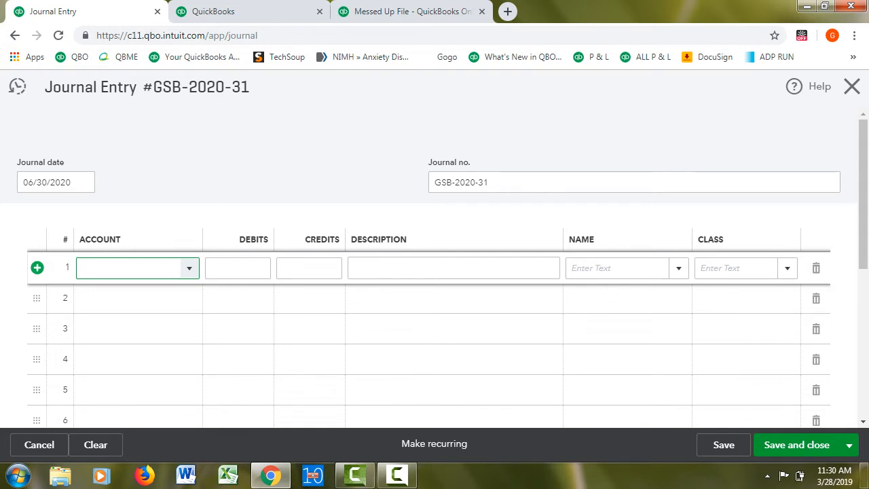
{"action": "type", "text": "ac"}
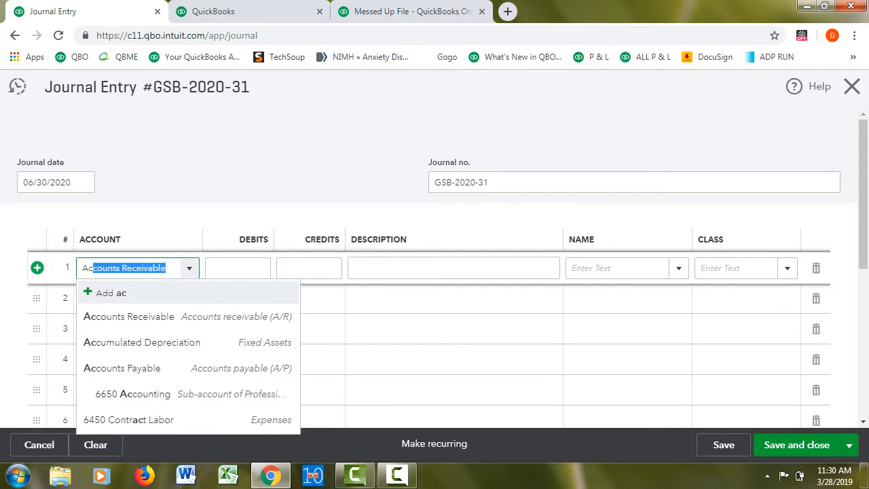
{"action": "key", "text": "Down"}
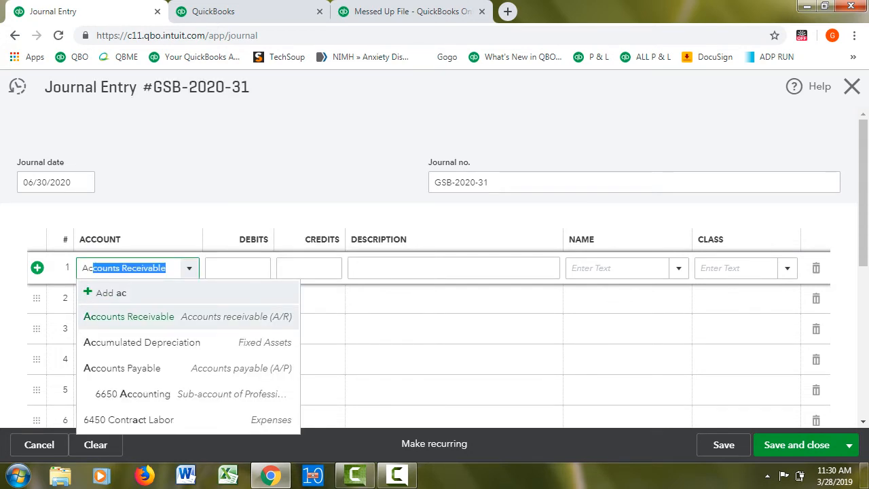
{"action": "key", "text": "Return"}
{"action": "key", "text": "Tab"}
{"action": "key", "text": "Tab"}
{"action": "type", "text": "2.00"}
{"action": "key", "text": "Tab"}
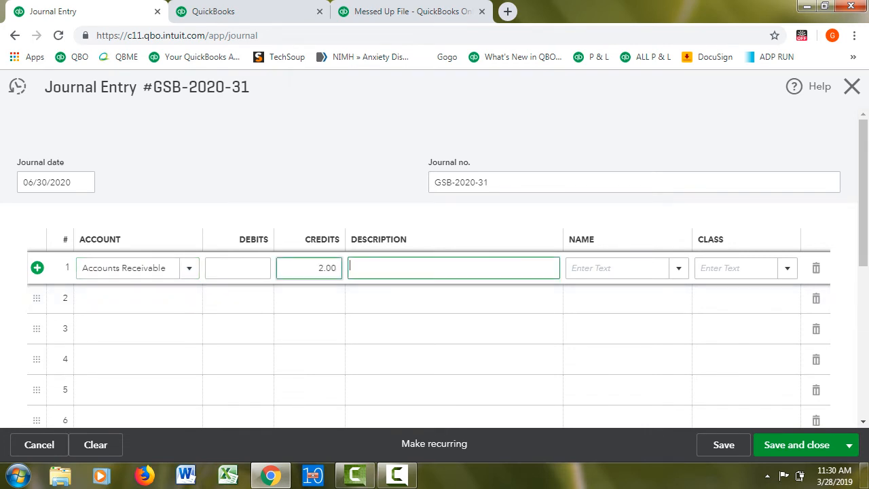
Enter "to write off underpayment" as the description of the first journal line
{"action": "type", "text": "to write o"}
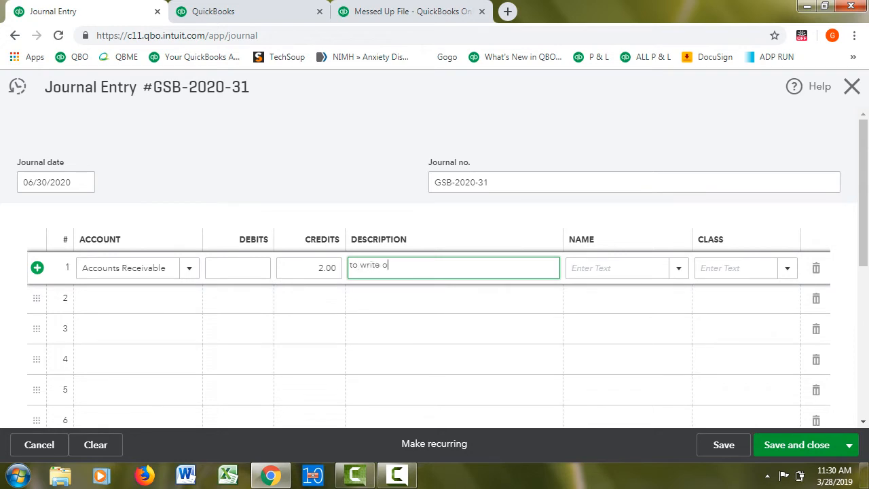
{"action": "type", "text": "ff ove"}
{"action": "key", "text": "ctrl+shift+Left"}
{"action": "key", "text": "BackSpace"}
{"action": "type", "text": "underpayem"}
{"action": "key", "text": "BackSpace"}
{"action": "key", "text": "BackSpace"}
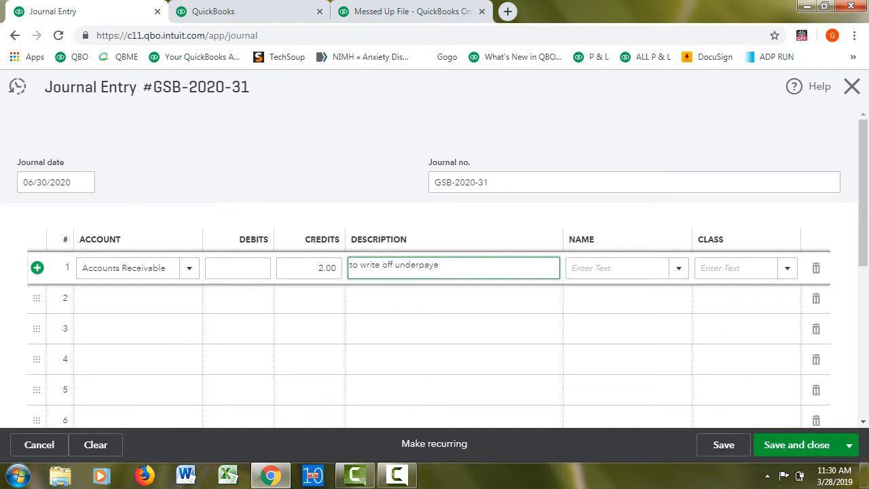
{"action": "type", "text": "ment"}
Assign the customer who underpaid the invoice as the name on the first journal line
{"action": "left_click", "coordinate": [616, 268]}
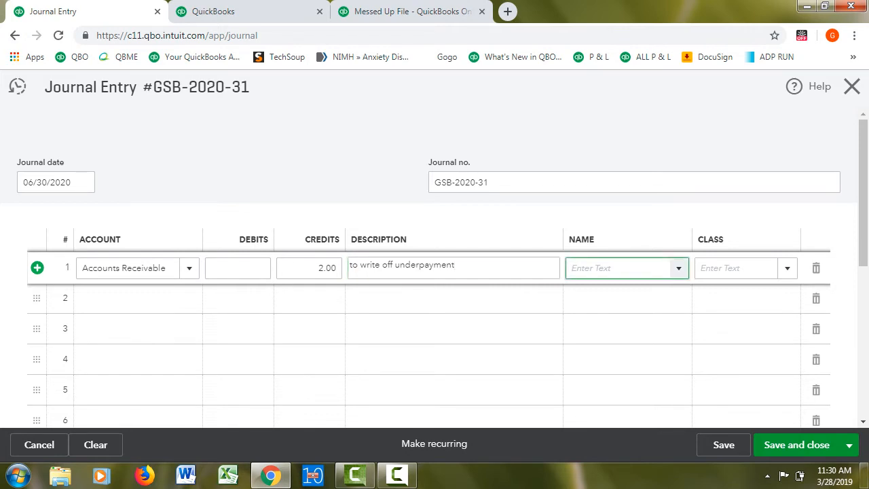
{"action": "type", "text": "mar"}
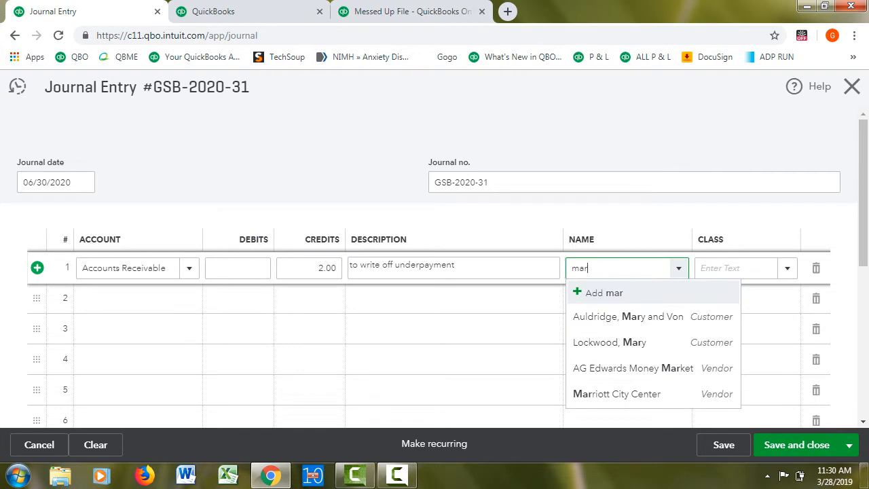
{"action": "key", "text": "Down"}
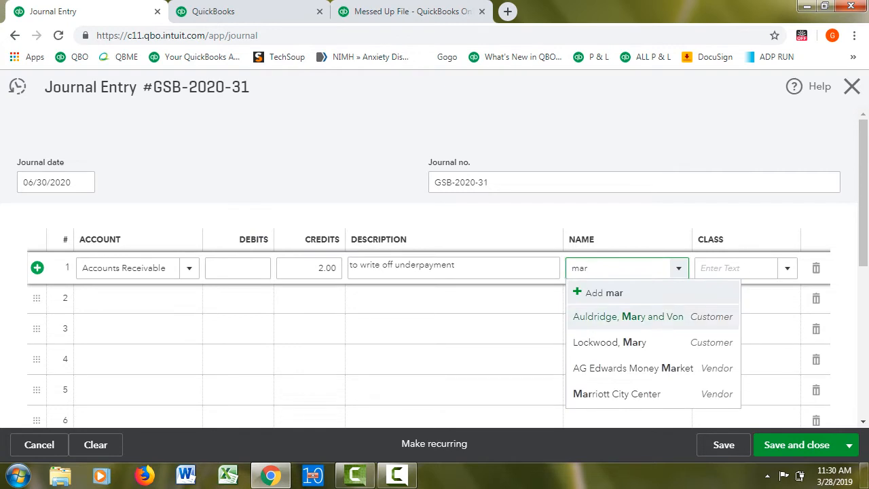
{"action": "key", "text": "Return"}
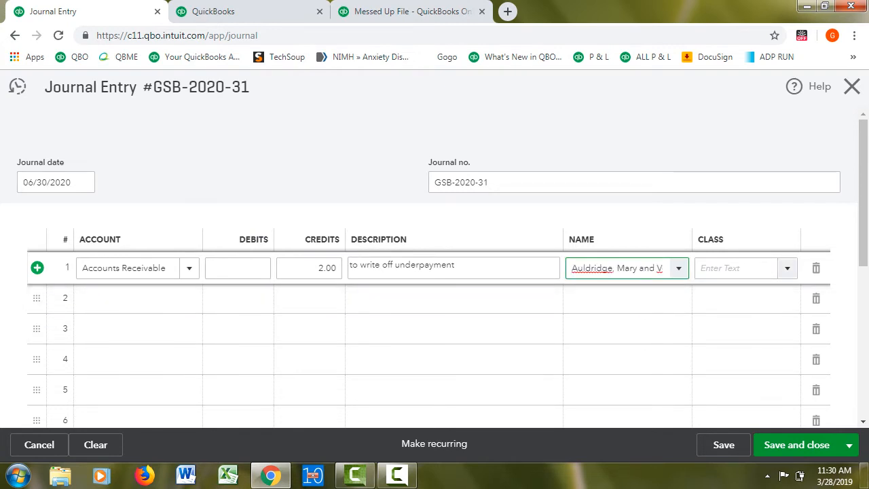
Set the class of the first journal line to Job Counseling
{"action": "key", "text": "Tab"}
{"action": "key", "text": "Down"}
{"action": "key", "text": "Down"}
{"action": "key", "text": "Down"}
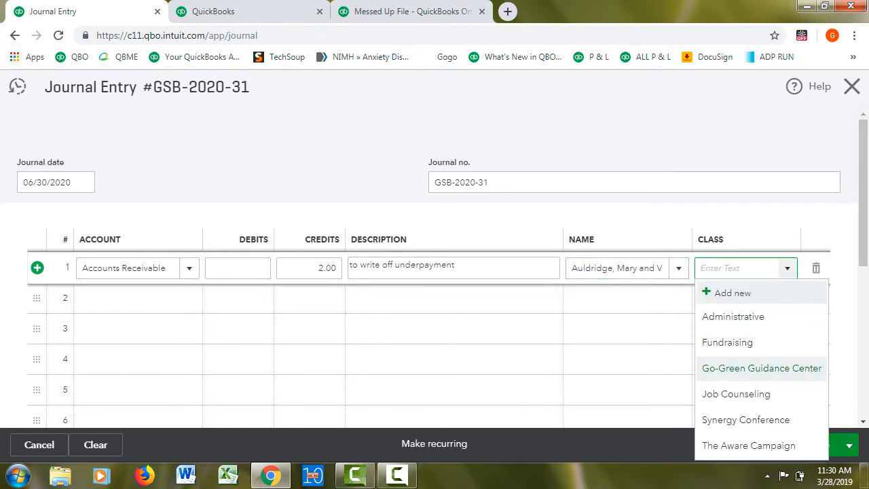
{"action": "key", "text": "Return"}
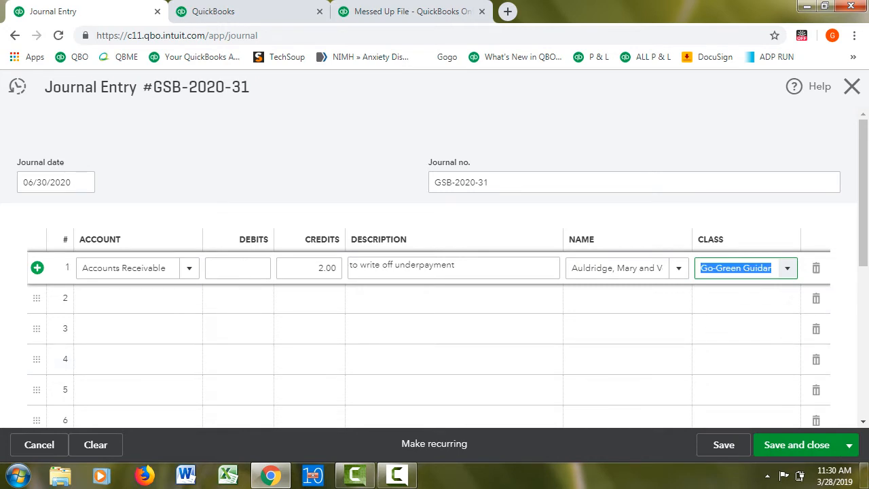
{"action": "key", "text": "Down"}
{"action": "key", "text": "Down"}
{"action": "key", "text": "Return"}
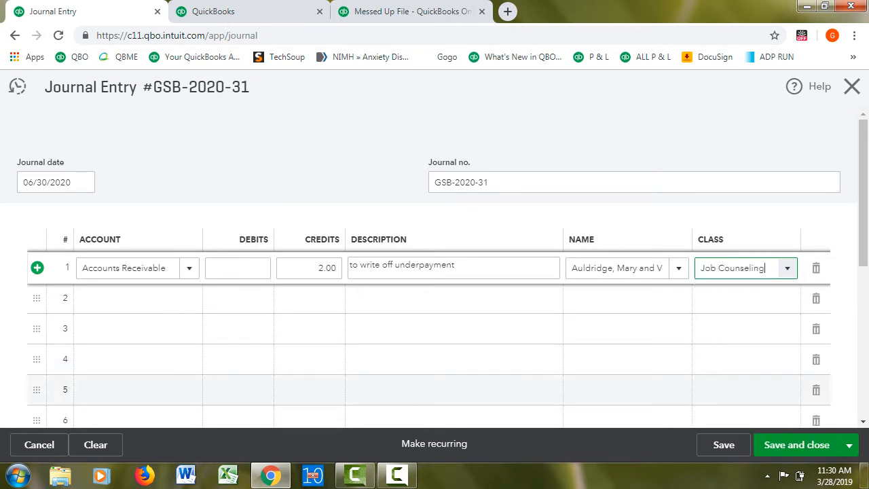
On the second journal line, choose the Bad Debt Expense account and assign the same customer as on the first line
{"action": "key", "text": "Tab"}
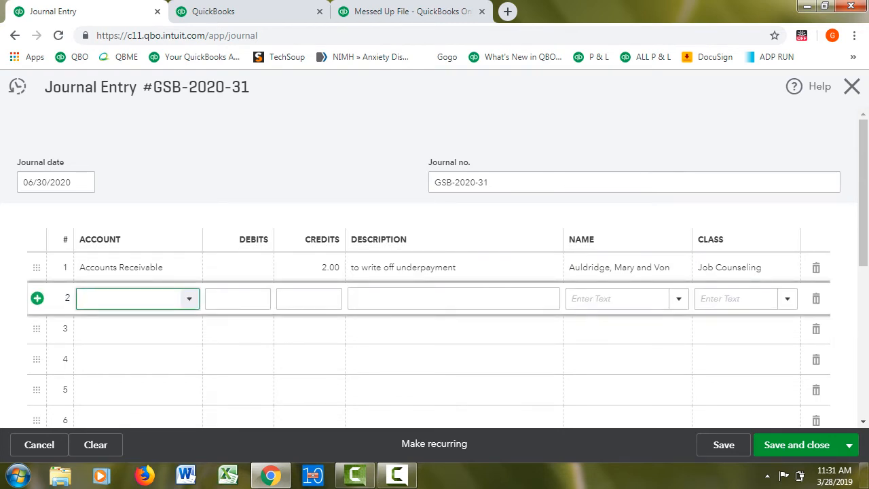
{"action": "type", "text": "bad"}
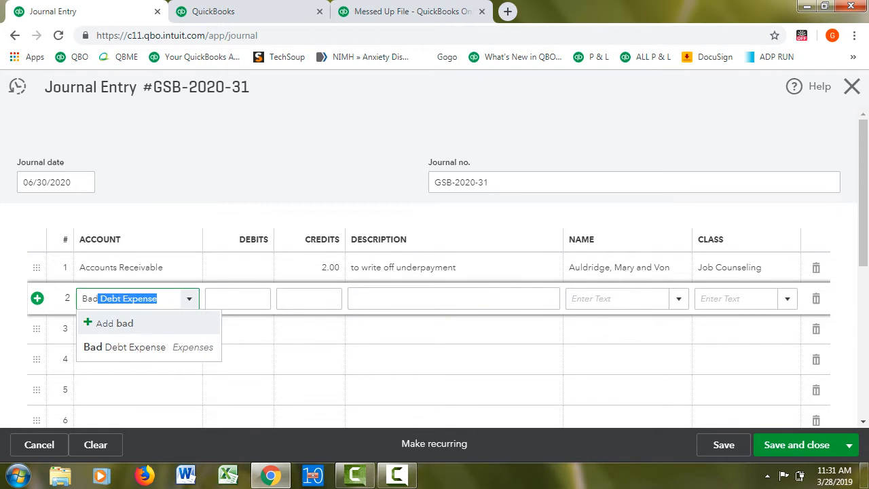
{"action": "key", "text": "Return"}
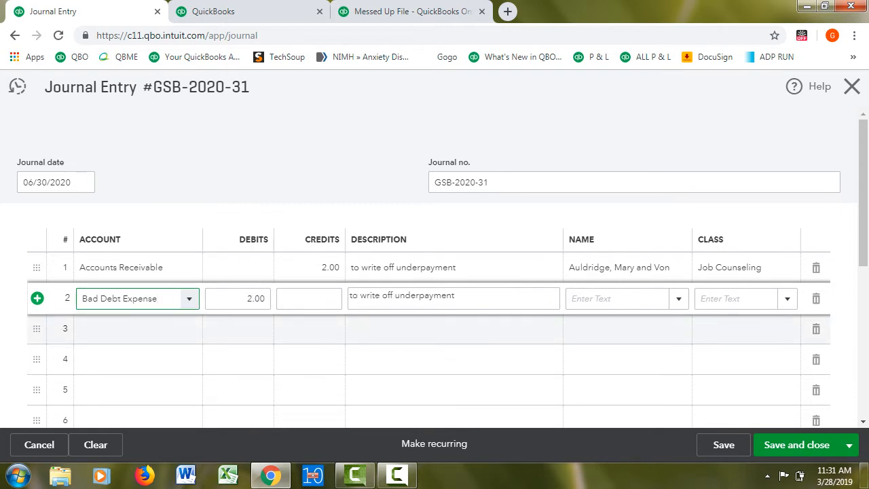
{"action": "left_click", "coordinate": [618, 299]}
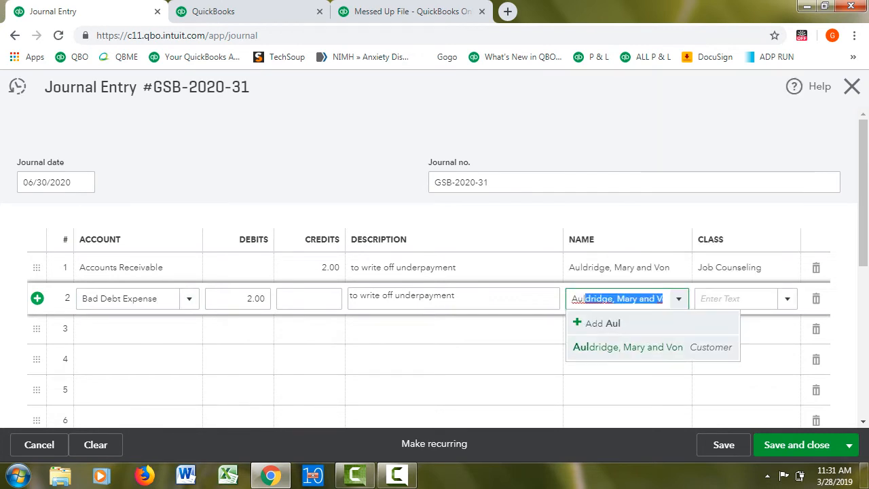
{"action": "key", "text": "Return"}
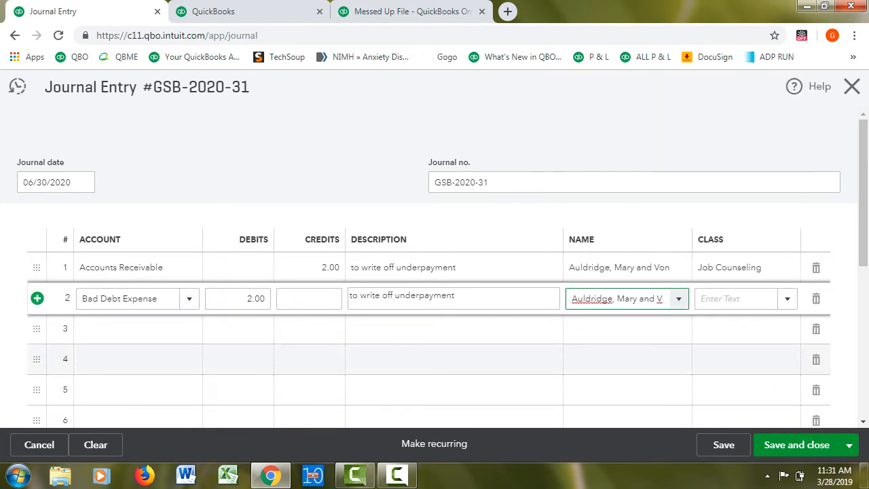
Set the class of the second journal line to Job Counseling
{"action": "left_click", "coordinate": [737, 299]}
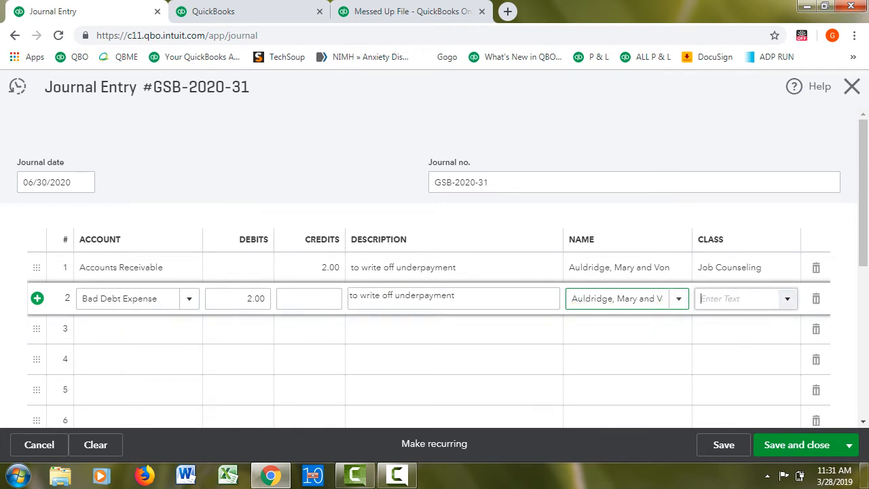
{"action": "type", "text": "Job Counseling"}
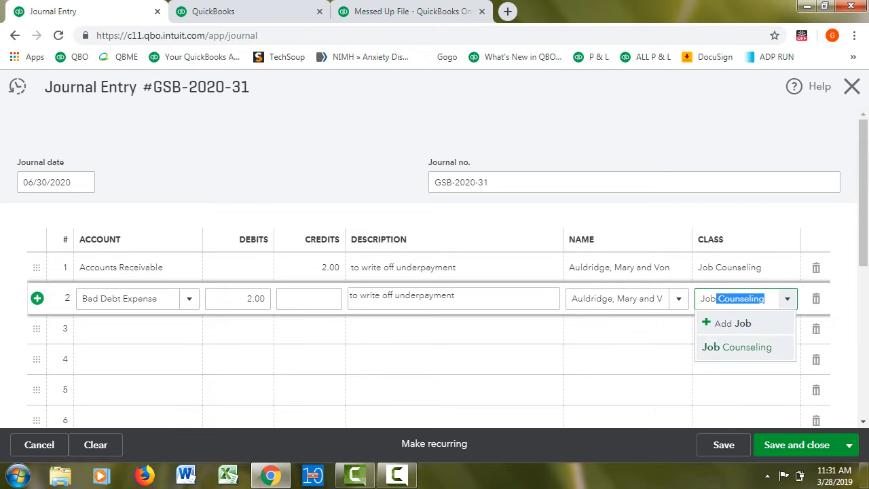
{"action": "left_click", "coordinate": [738, 347]}
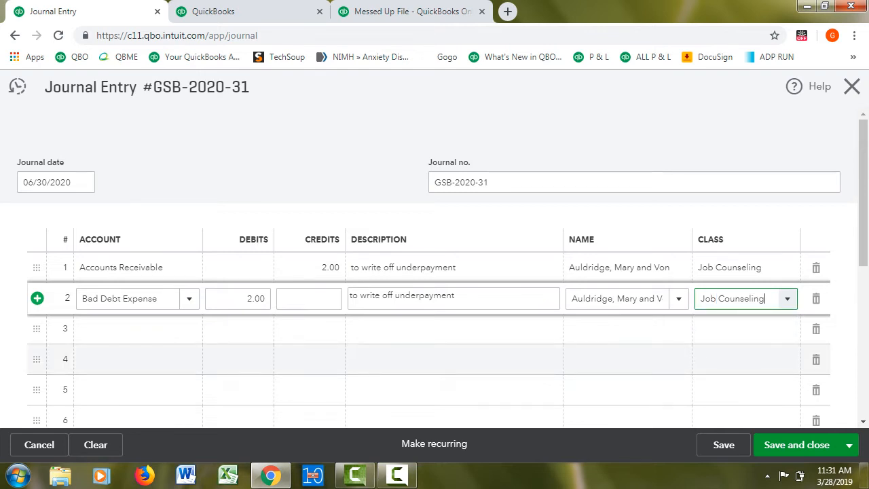
Save the journal entry and refresh the Open Invoices report
{"action": "left_click", "coordinate": [723, 444]}
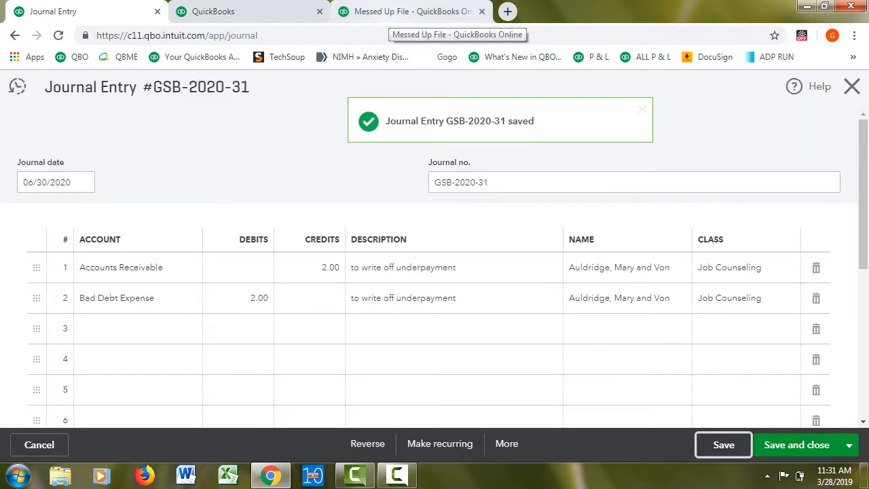
{"action": "left_click", "coordinate": [400, 12]}
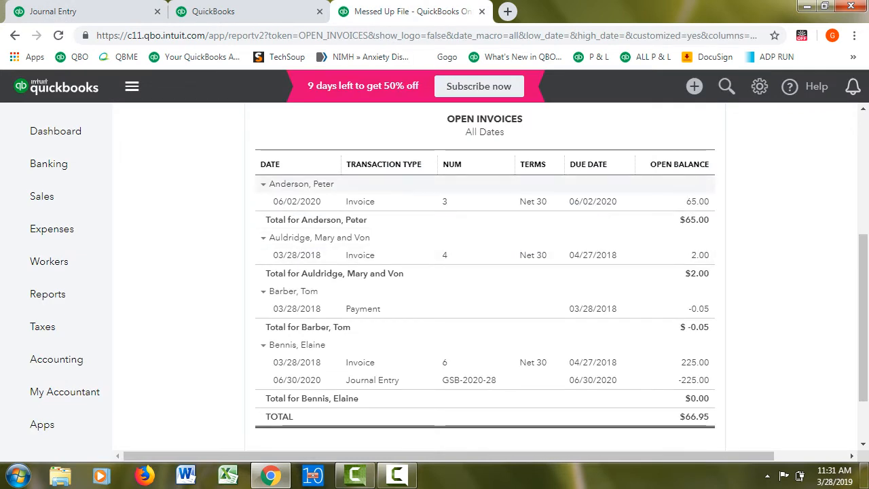
{"action": "left_click", "coordinate": [58, 36]}
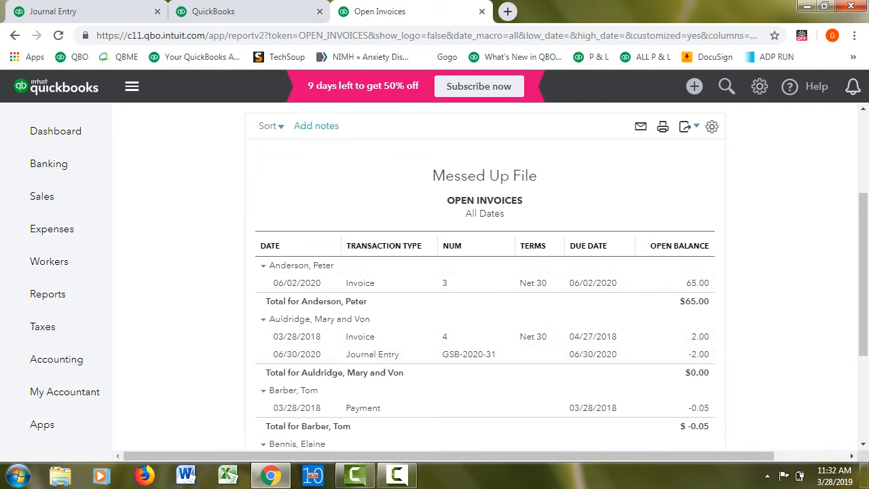
Start a new Receive Payment transaction for the customer whose underpayment was written off
{"action": "left_click", "coordinate": [270, 12]}
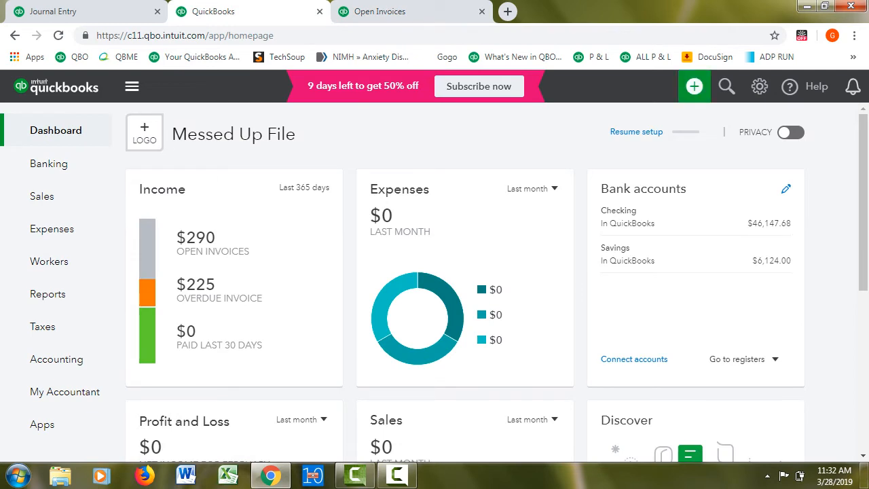
{"action": "left_click", "coordinate": [694, 85]}
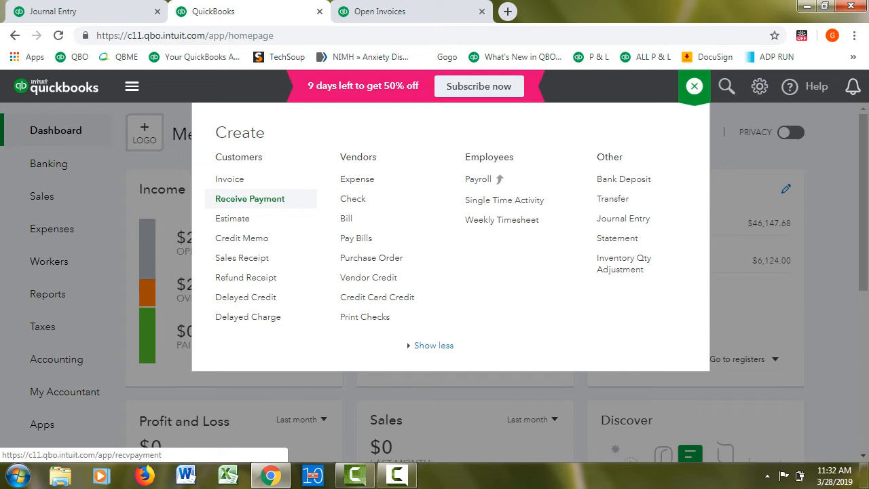
{"action": "left_click", "coordinate": [249, 199]}
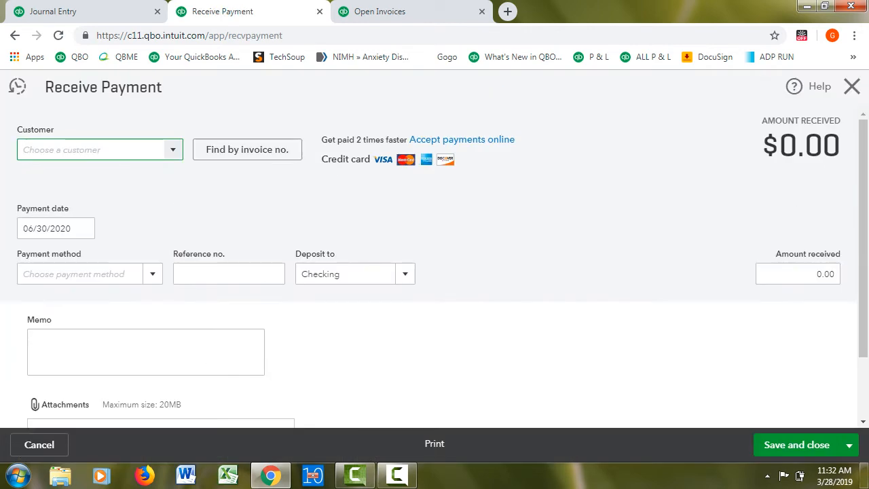
{"action": "key", "text": "Down"}
{"action": "key", "text": "Down"}
{"action": "key", "text": "Down"}
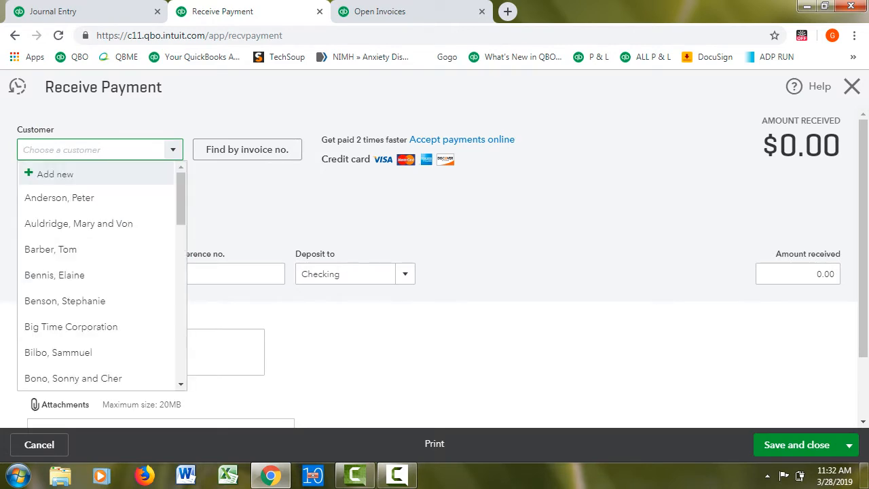
{"action": "key", "text": "Return"}
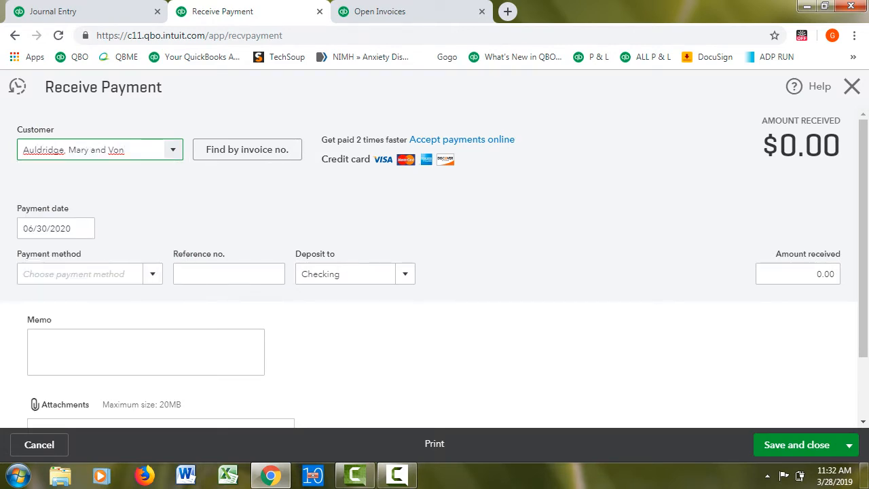
Apply the 2.00 credit from the write-off journal entry to the customer's outstanding Invoice # 4
{"action": "left_click_drag", "start_coordinate": [863, 171], "coordinate": [863, 299]}
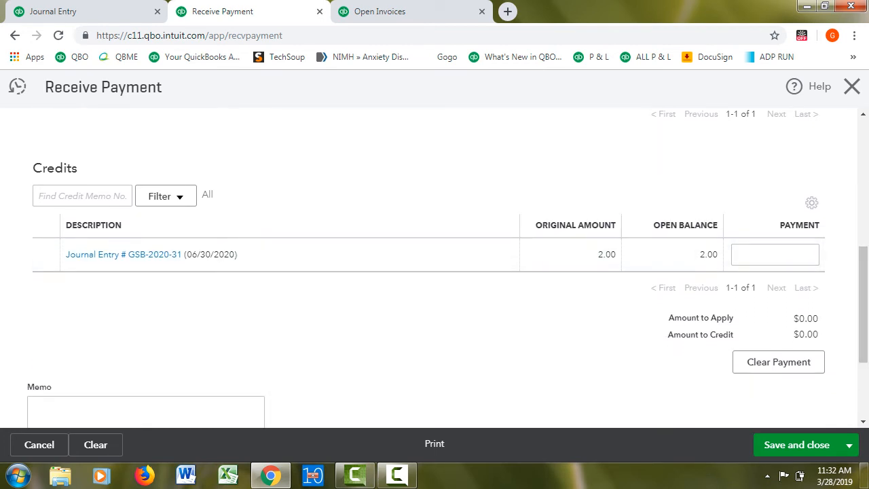
{"action": "left_click_drag", "start_coordinate": [862, 273], "coordinate": [863, 209]}
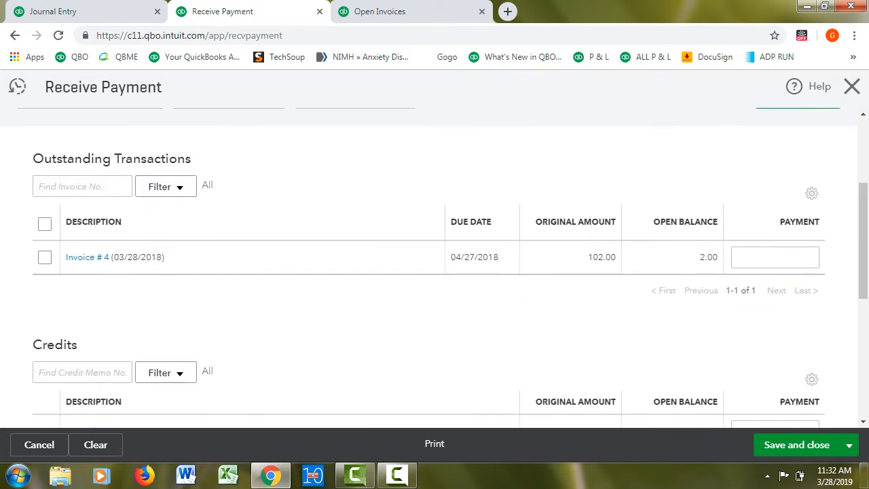
{"action": "left_click", "coordinate": [45, 257]}
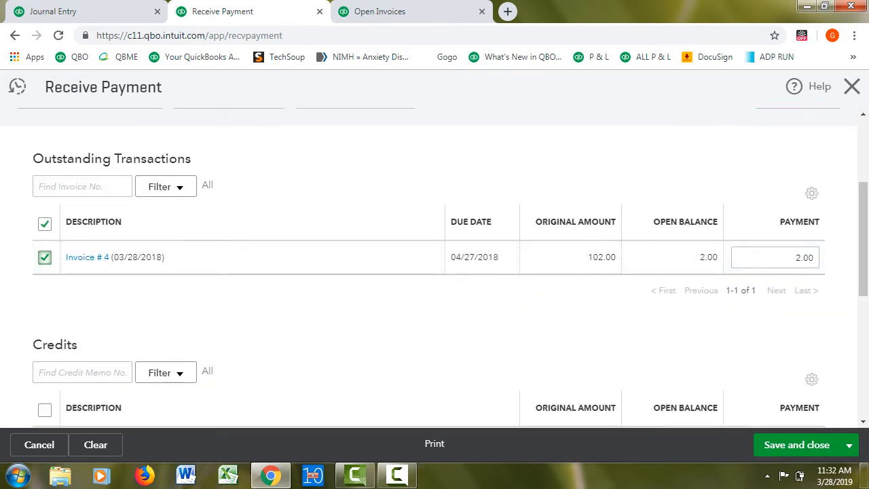
{"action": "left_click_drag", "start_coordinate": [862, 239], "coordinate": [863, 311]}
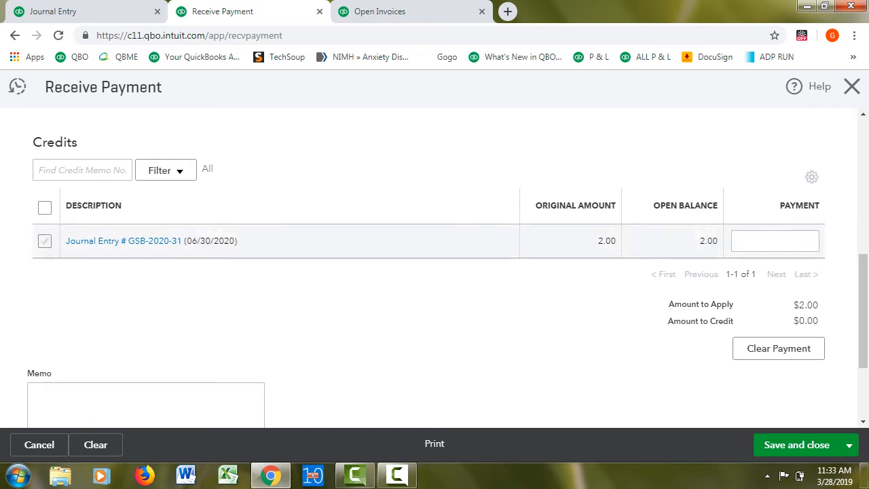
{"action": "left_click", "coordinate": [44, 241]}
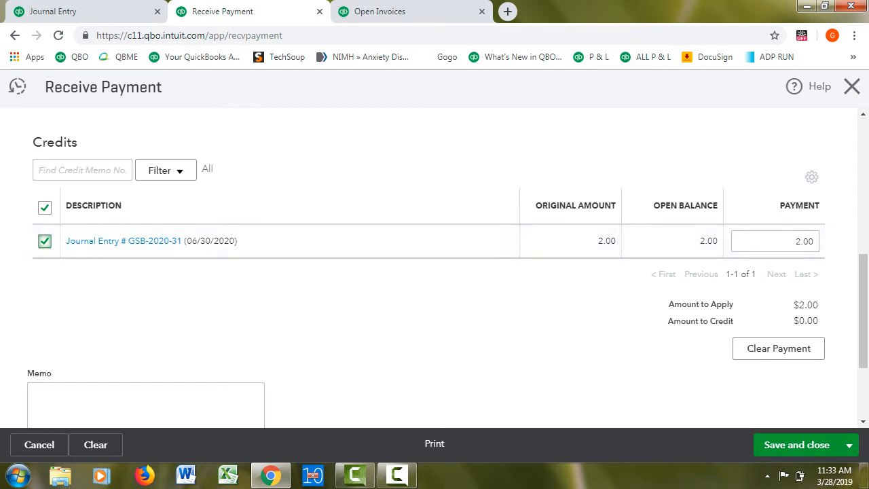
{"action": "scroll", "coordinate": [435, 267], "scroll_direction": "up", "scroll_amount": 3}
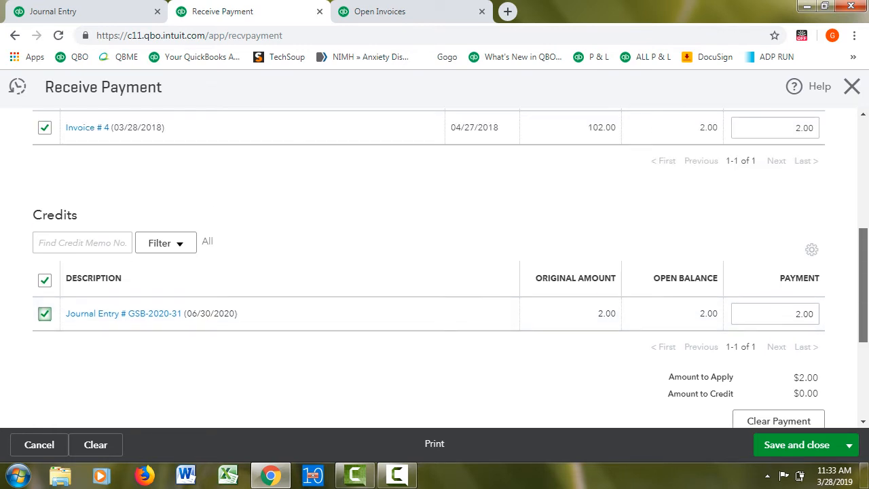
{"action": "left_click_drag", "start_coordinate": [863, 231], "coordinate": [863, 195]}
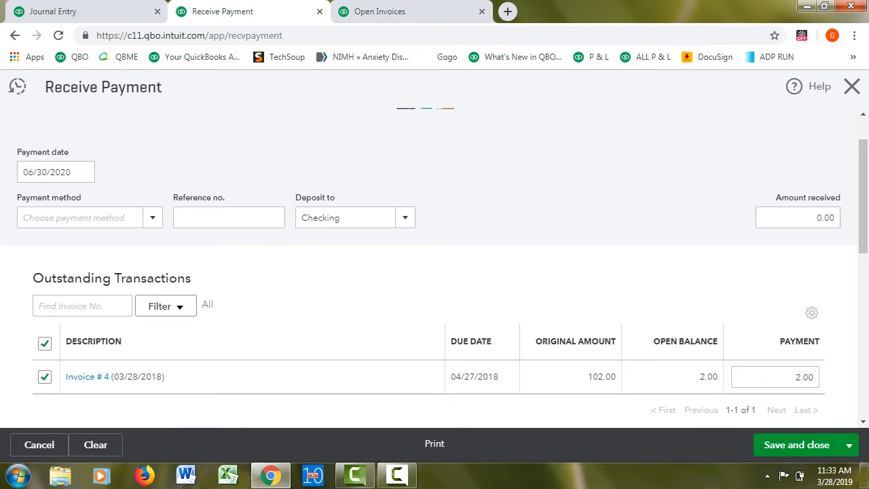
Save and close the received payment and reload the Open Invoices report
{"action": "left_click", "coordinate": [796, 445]}
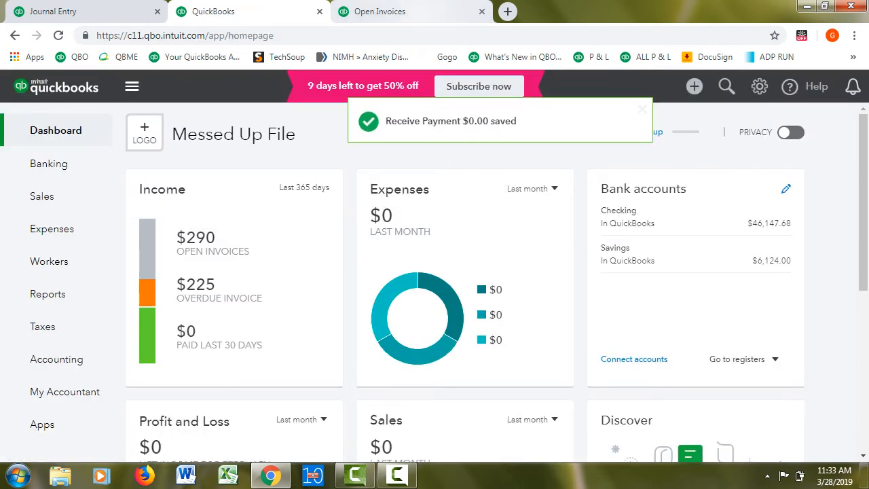
{"action": "left_click", "coordinate": [379, 12]}
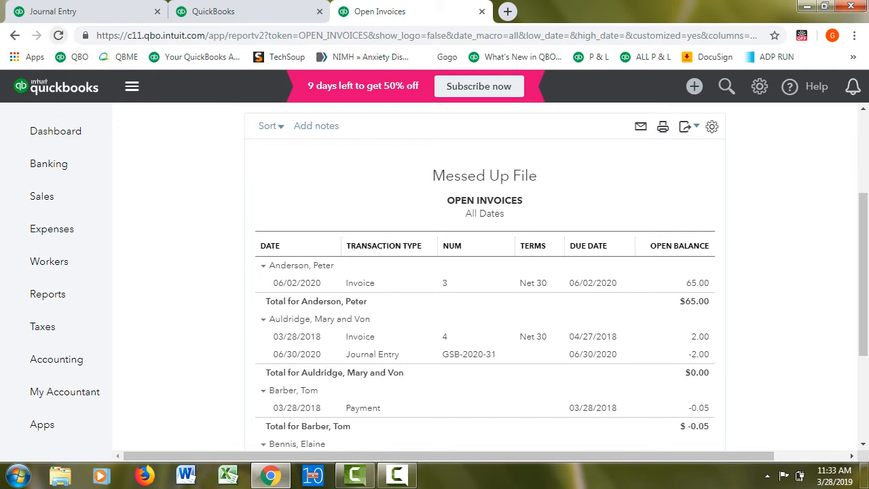
{"action": "left_click", "coordinate": [58, 35]}
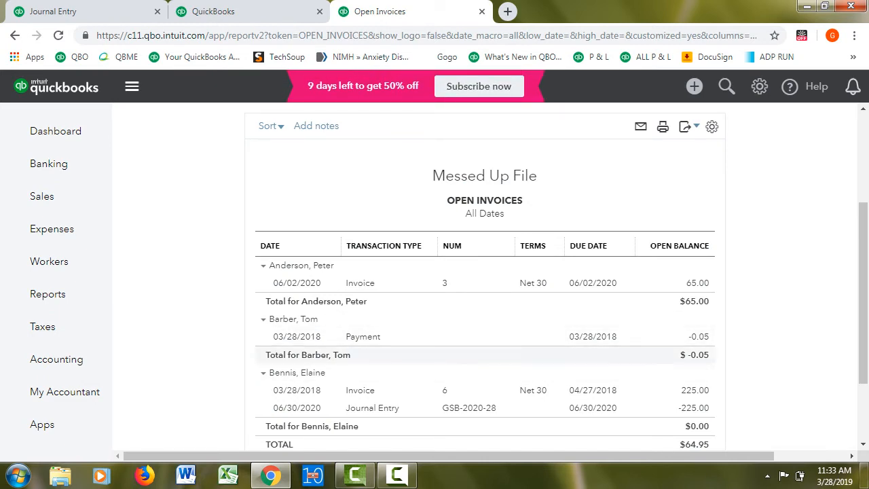
Open the customer payment dated 03/28/2018 from the report, examine its amount and applied invoice, and close it without changes
{"action": "left_click", "coordinate": [362, 336]}
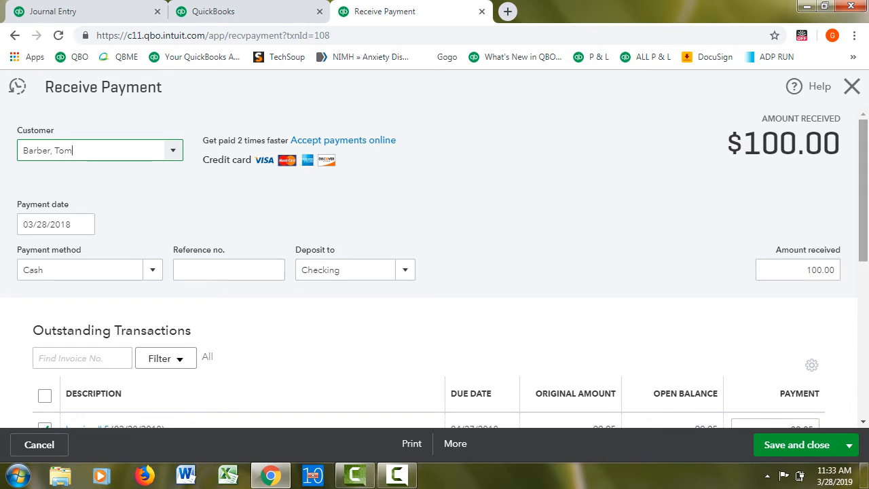
{"action": "left_click_drag", "start_coordinate": [863, 190], "coordinate": [862, 263]}
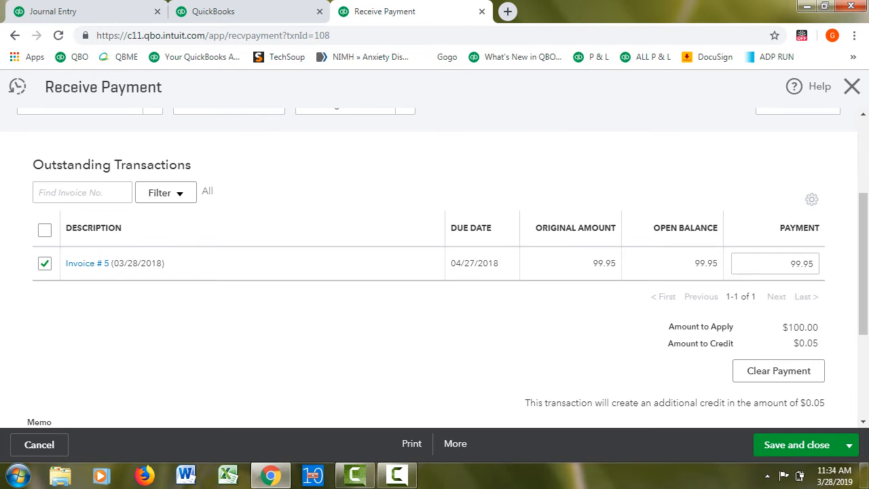
{"action": "left_click_drag", "start_coordinate": [863, 264], "coordinate": [863, 189]}
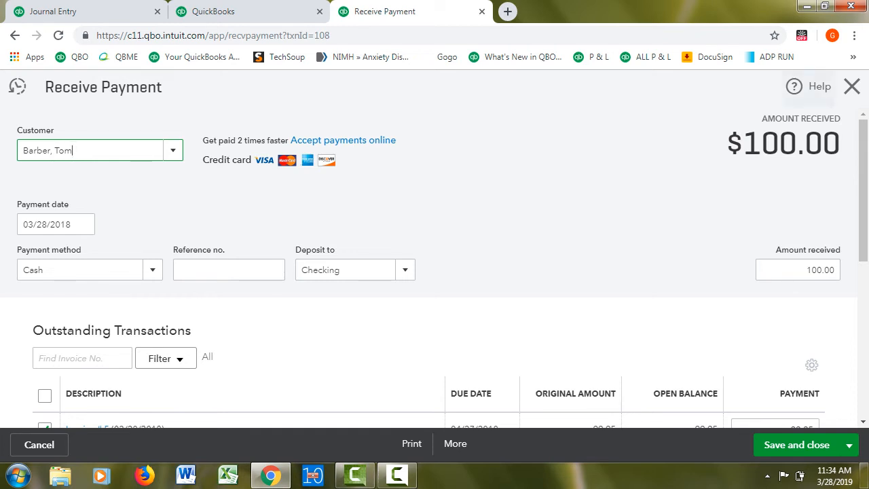
{"action": "left_click", "coordinate": [851, 86]}
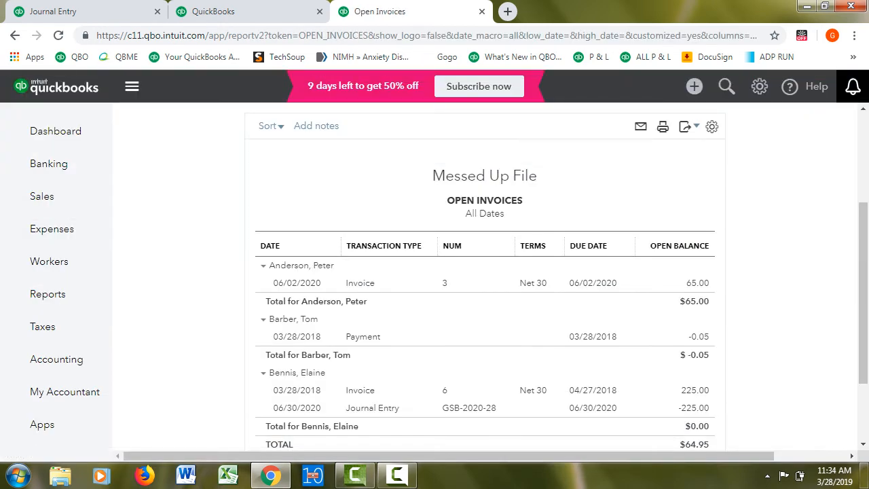
Start a new journal entry and set the first line's account to Accounts Receivable
{"action": "left_click", "coordinate": [282, 12]}
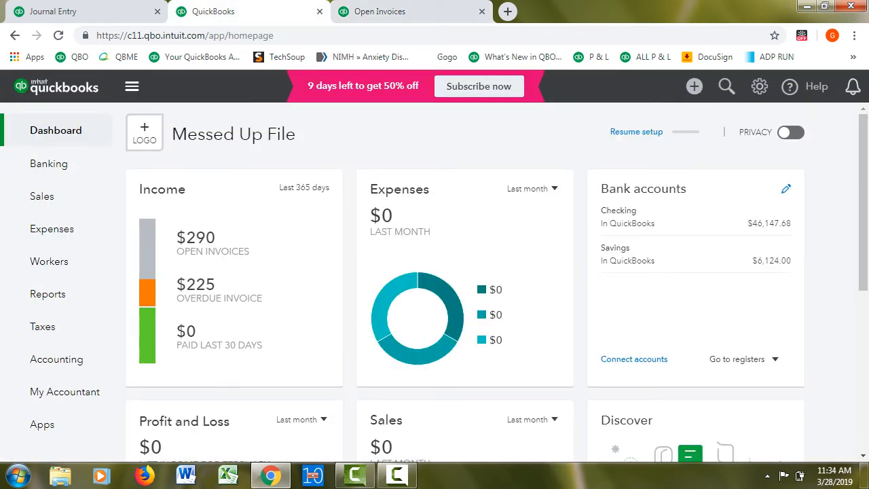
{"action": "left_click", "coordinate": [694, 86]}
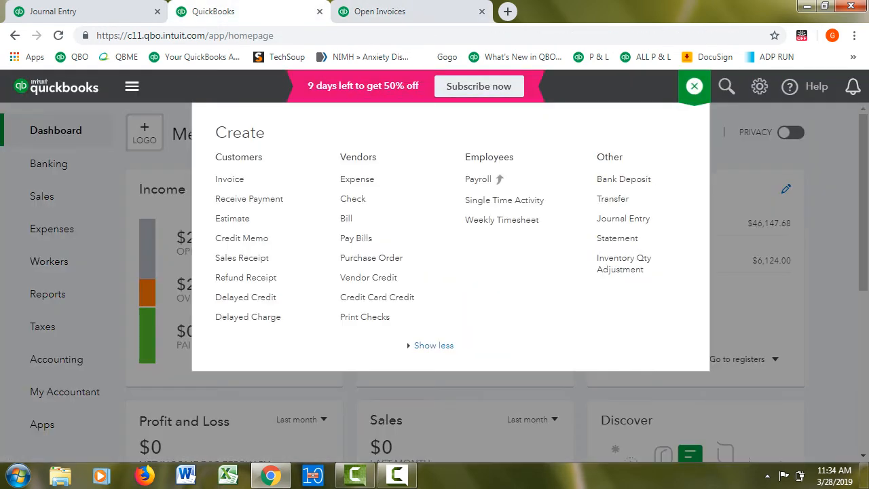
{"action": "left_click", "coordinate": [623, 218]}
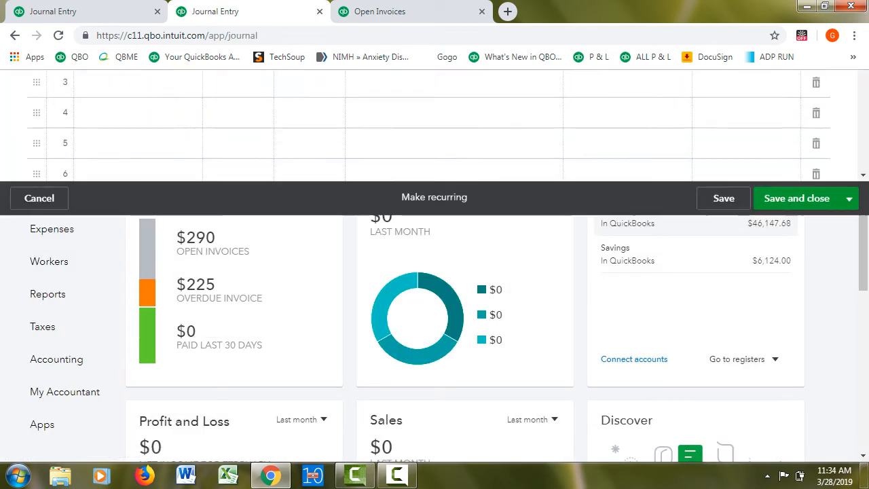
{"action": "left_click", "coordinate": [129, 268]}
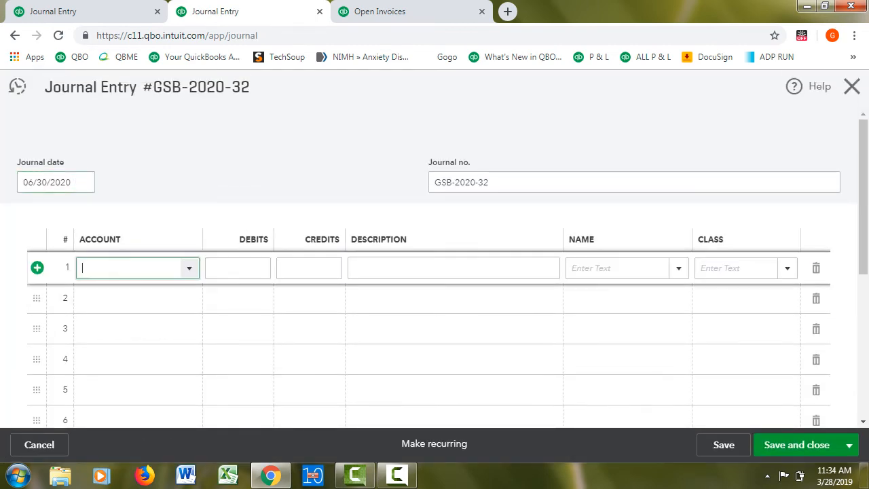
{"action": "type", "text": "ac"}
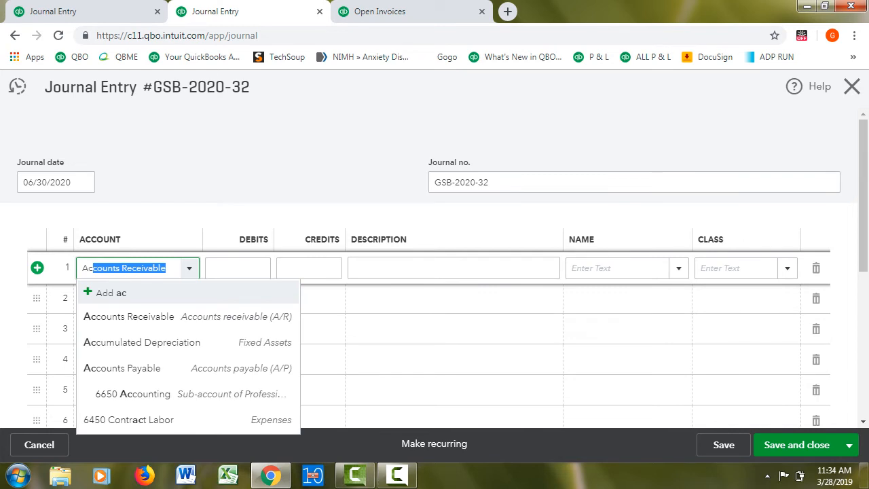
{"action": "key", "text": "Tab"}
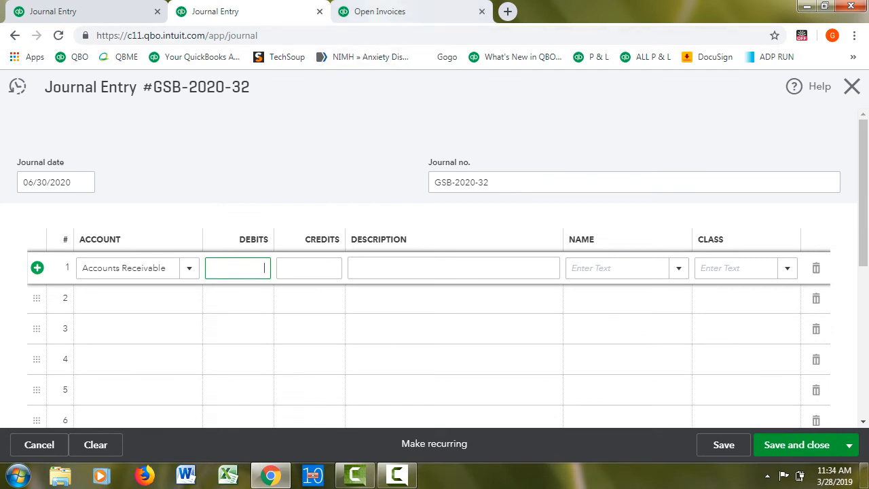
Check the overpayment in the Open Invoices report, then debit Accounts Receivable 0.05 with the description "to remove overpayment"
{"action": "left_click", "coordinate": [378, 12]}
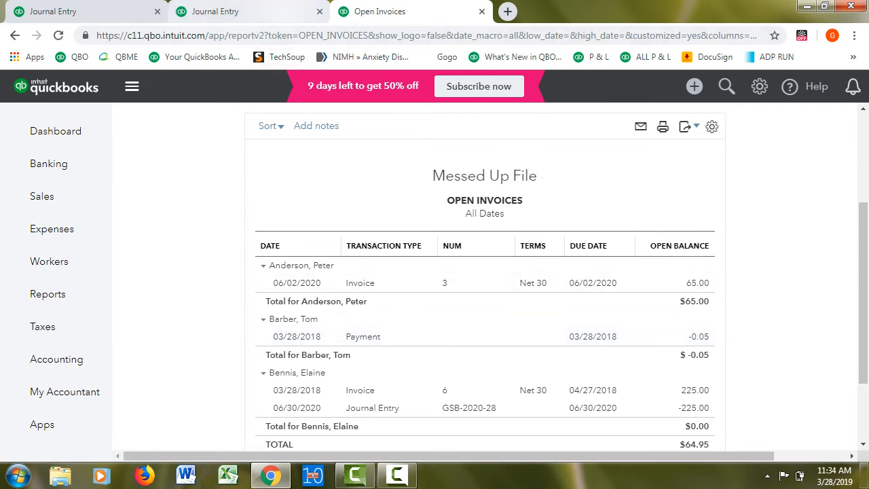
{"action": "left_click", "coordinate": [282, 11]}
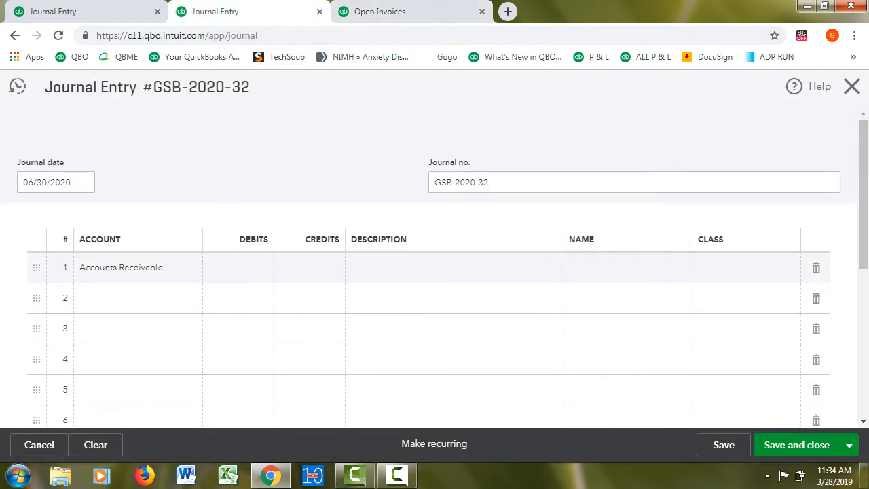
{"action": "left_click", "coordinate": [70, 182]}
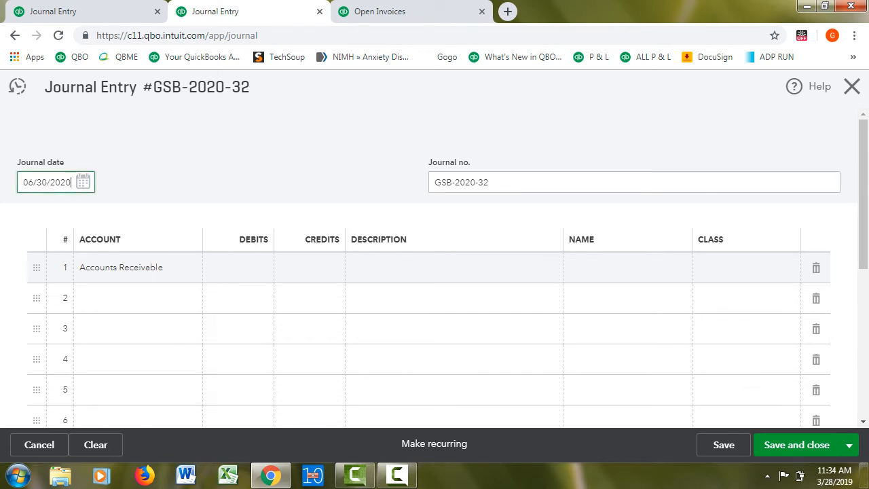
{"action": "left_click", "coordinate": [237, 268]}
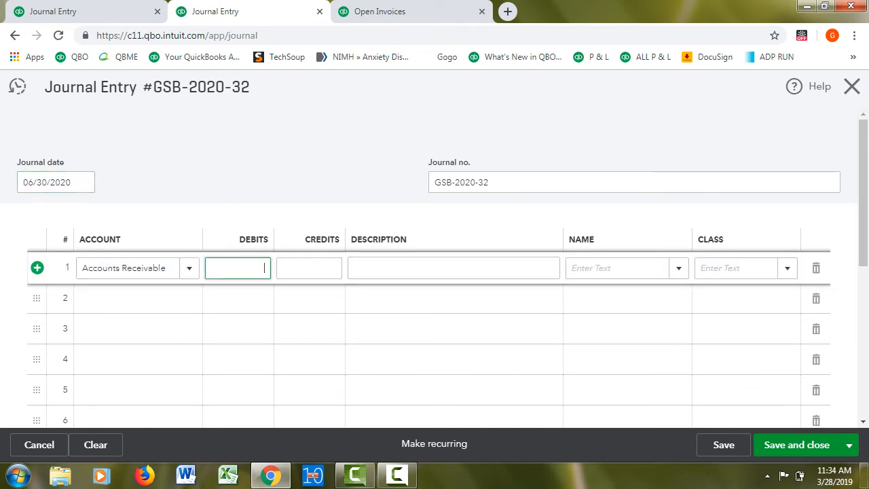
{"action": "type", "text": ".05"}
{"action": "key", "text": "Tab"}
{"action": "key", "text": "Tab"}
{"action": "type", "text": "to me"}
{"action": "key", "text": "BackSpace"}
{"action": "key", "text": "BackSpace"}
{"action": "key", "text": "BackSpace"}
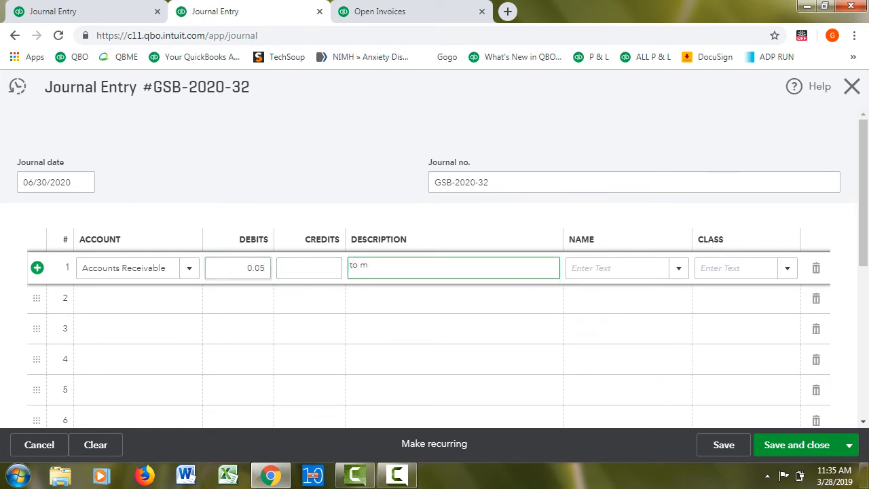
{"action": "type", "text": "remove overpayment"}
{"action": "key", "text": "Tab"}
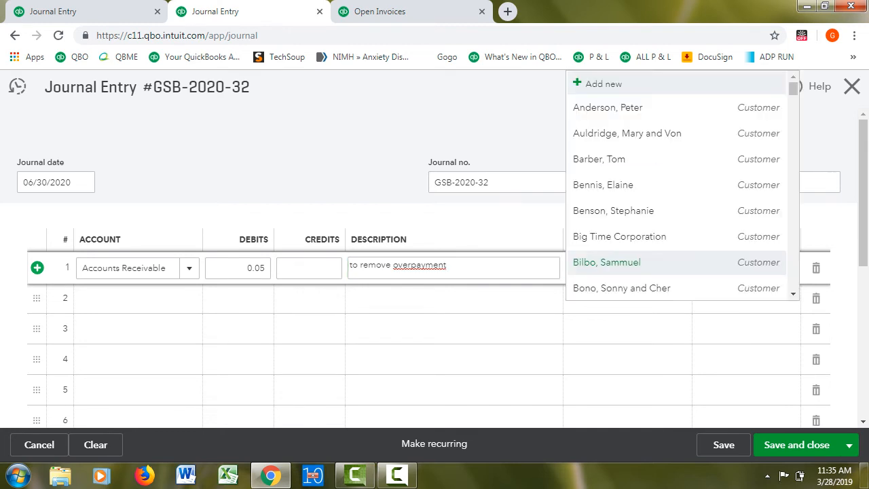
Assign the overpaying customer and the Job Counseling class to the Accounts Receivable line
{"action": "left_click", "coordinate": [634, 306]}
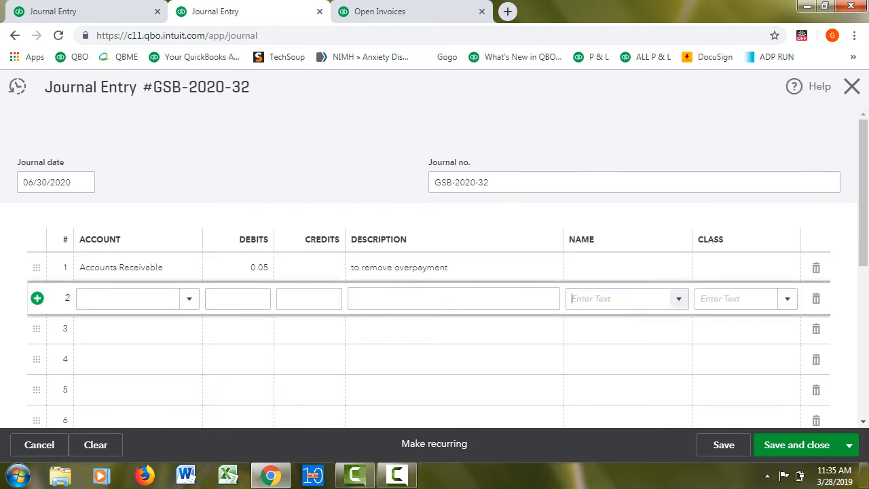
{"action": "left_click", "coordinate": [621, 268]}
{"action": "type", "text": "tom"}
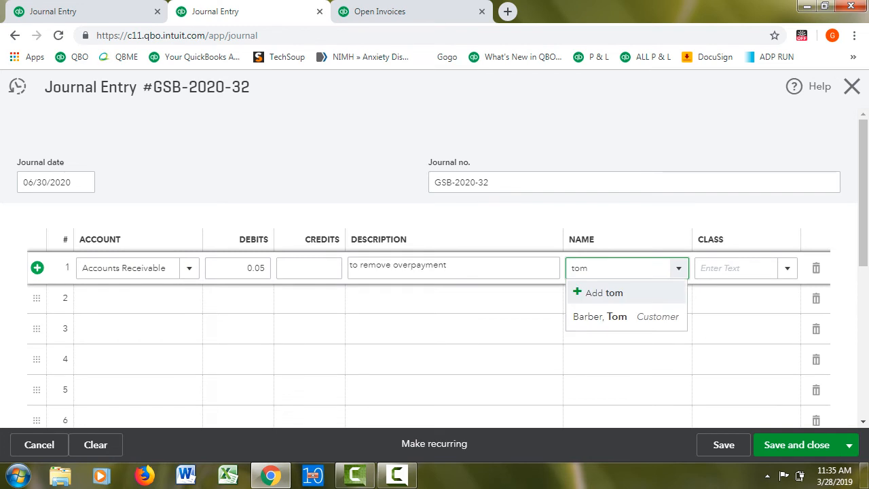
{"action": "key", "text": "Down"}
{"action": "key", "text": "Return"}
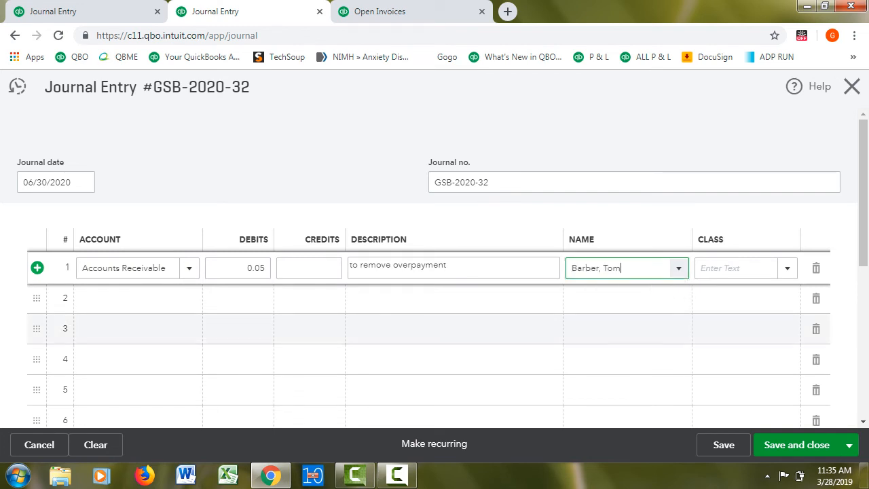
{"action": "key", "text": "Tab"}
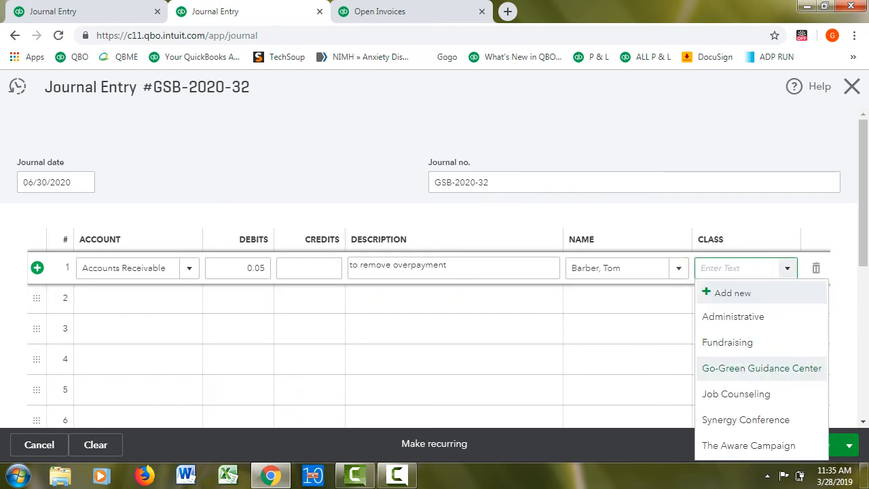
{"action": "key", "text": "Down"}
{"action": "key", "text": "Return"}
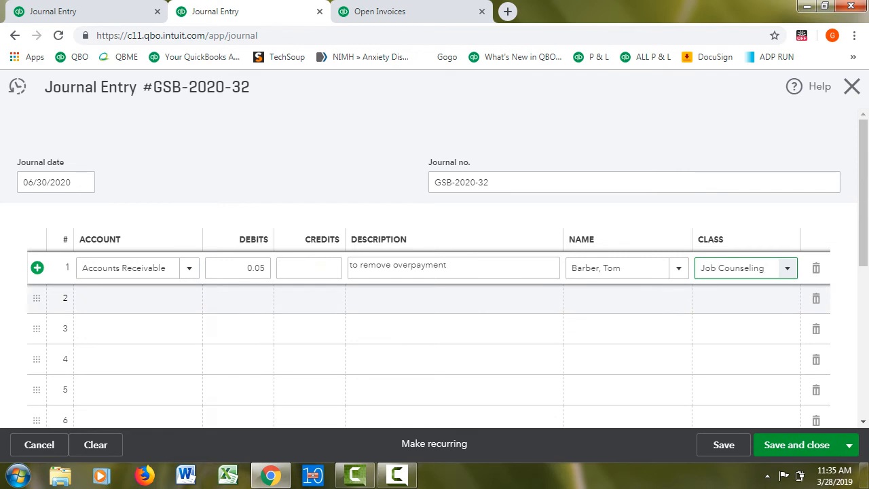
{"action": "key", "text": "Tab"}
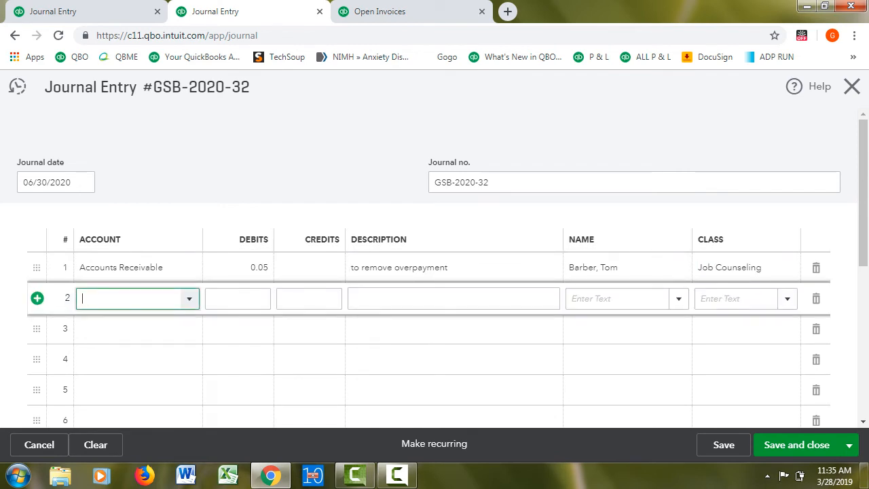
Set the second journal line's account to 4150 Miscellaneous Income for the offsetting credit
{"action": "type", "text": "mis"}
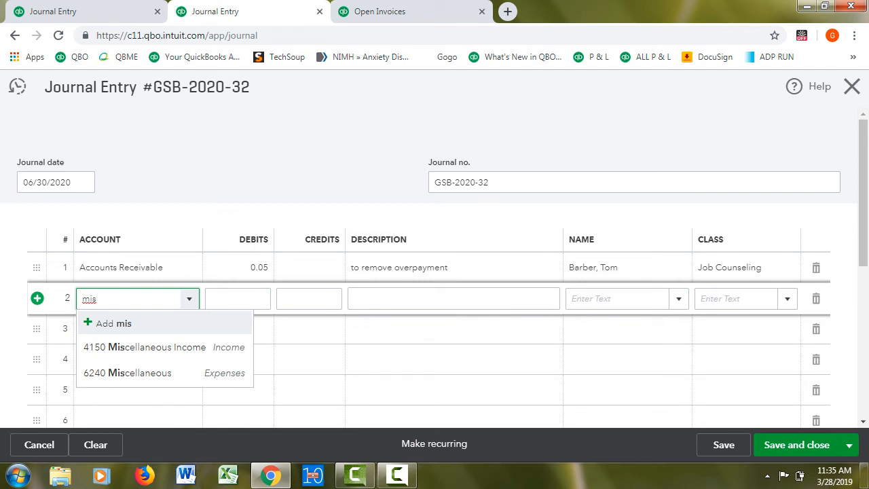
{"action": "key", "text": "Down"}
{"action": "key", "text": "Return"}
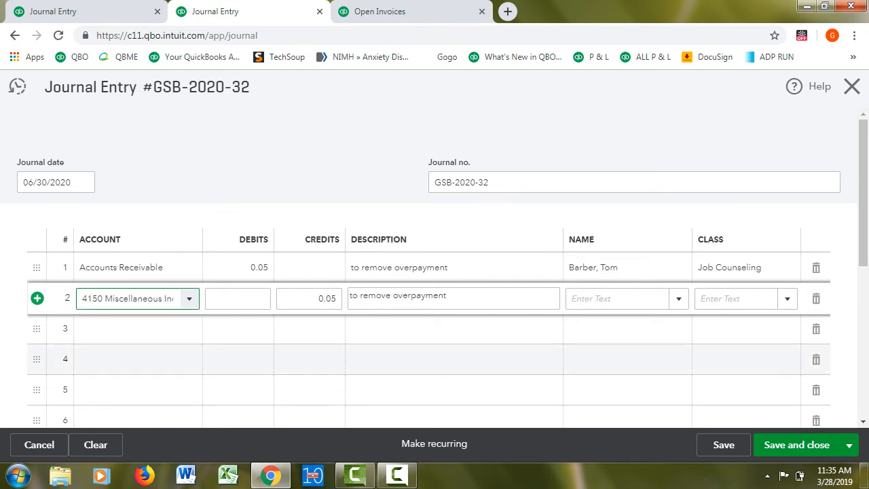
Assign the same customer and the Job Counseling class to the Miscellaneous Income line
{"action": "left_click", "coordinate": [618, 299]}
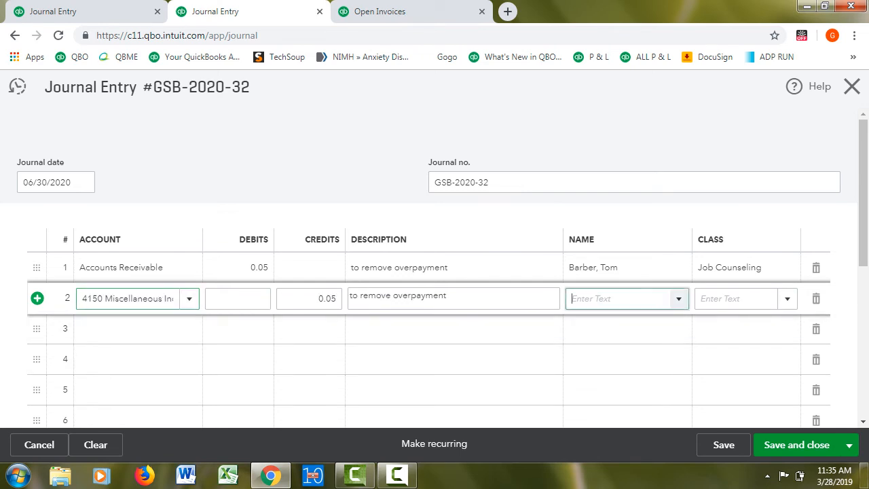
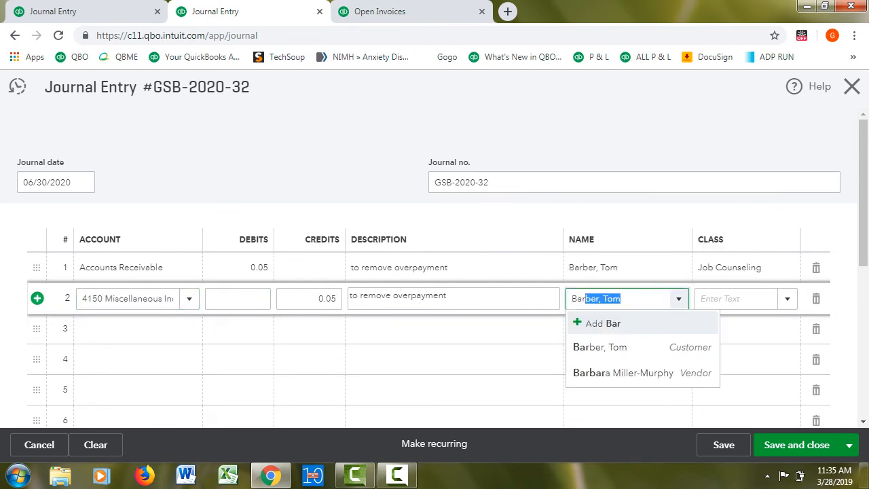
{"action": "key", "text": "Return"}
{"action": "left_click", "coordinate": [736, 299]}
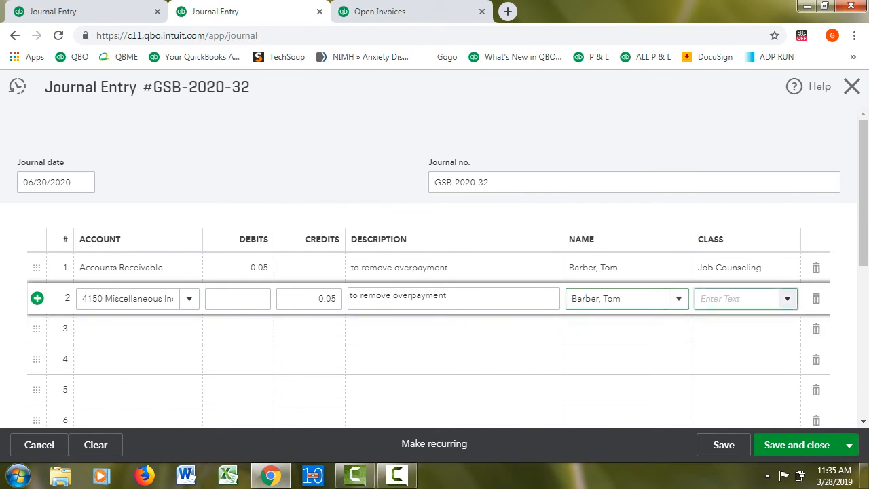
{"action": "type", "text": "job"}
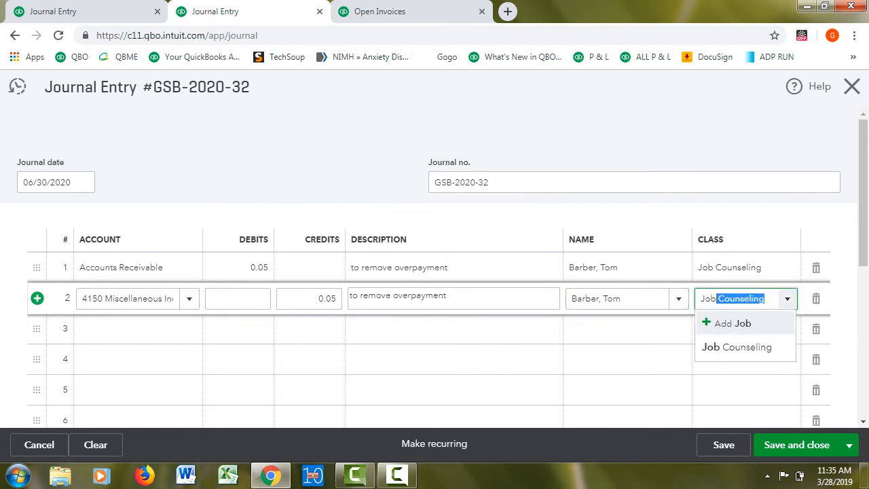
{"action": "key", "text": "Return"}
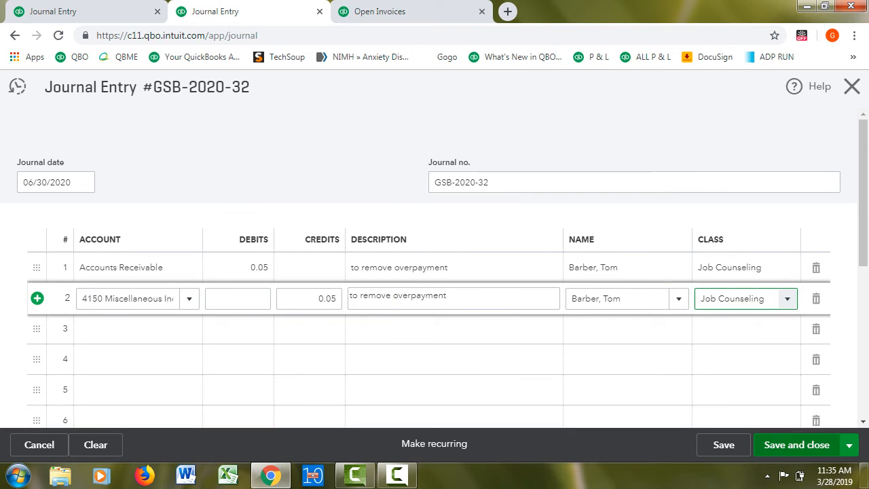
Save and close the overpayment journal entry and reload the Open Invoices report
{"action": "left_click", "coordinate": [796, 444]}
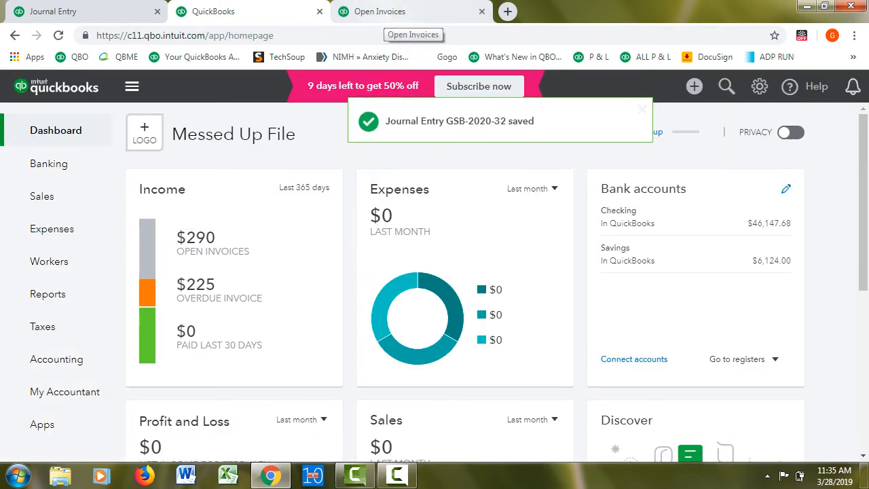
{"action": "left_click", "coordinate": [384, 12]}
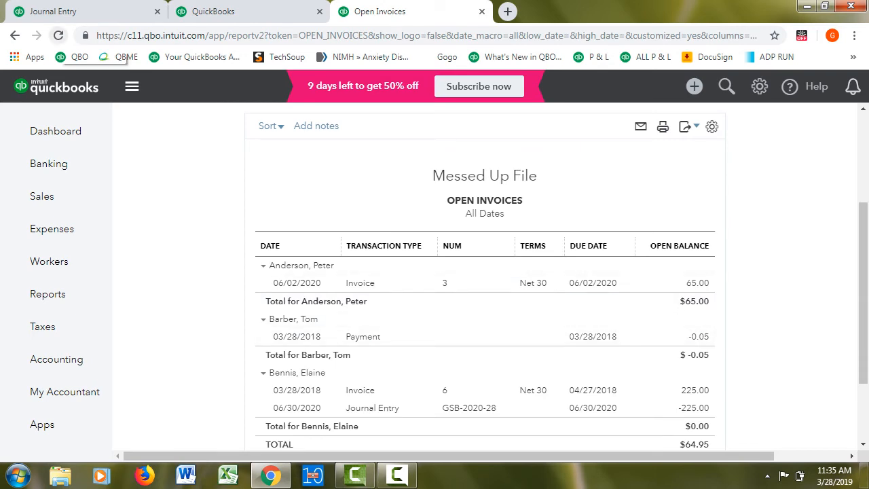
{"action": "left_click", "coordinate": [58, 35]}
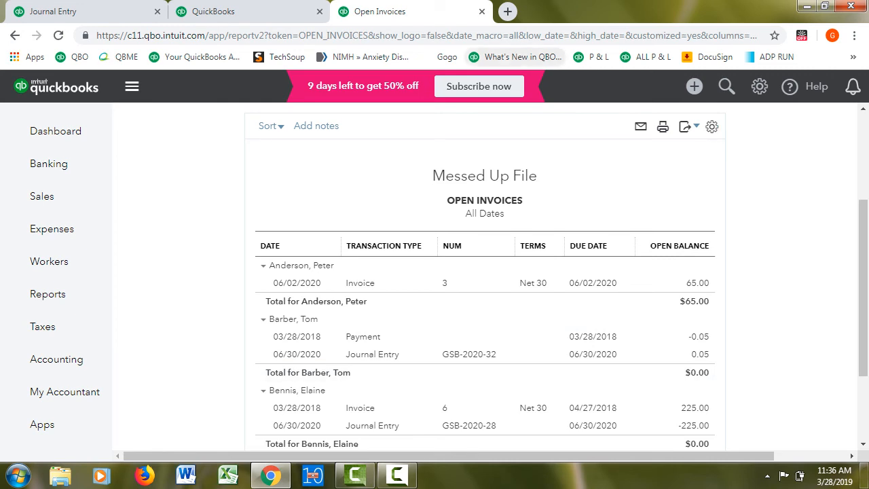
Start a new Receive Payment transaction for the customer who overpaid
{"action": "left_click", "coordinate": [245, 11]}
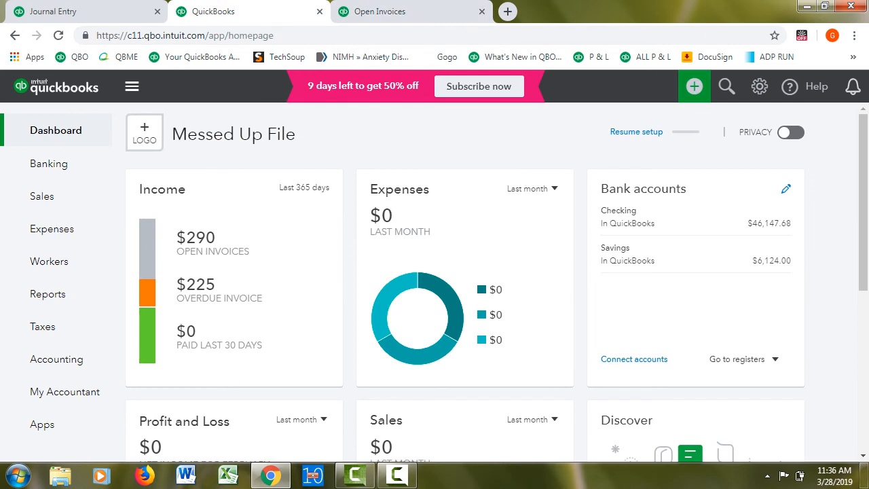
{"action": "left_click", "coordinate": [694, 86]}
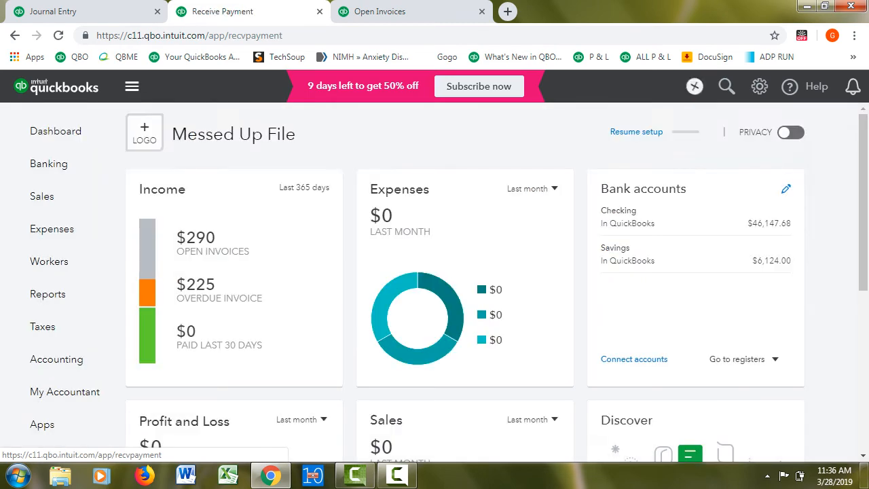
{"action": "type", "text": "to"}
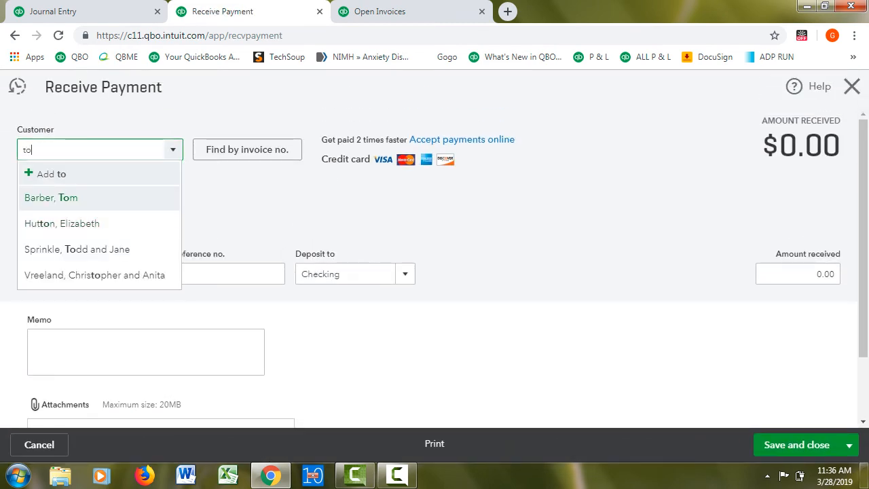
{"action": "key", "text": "Return"}
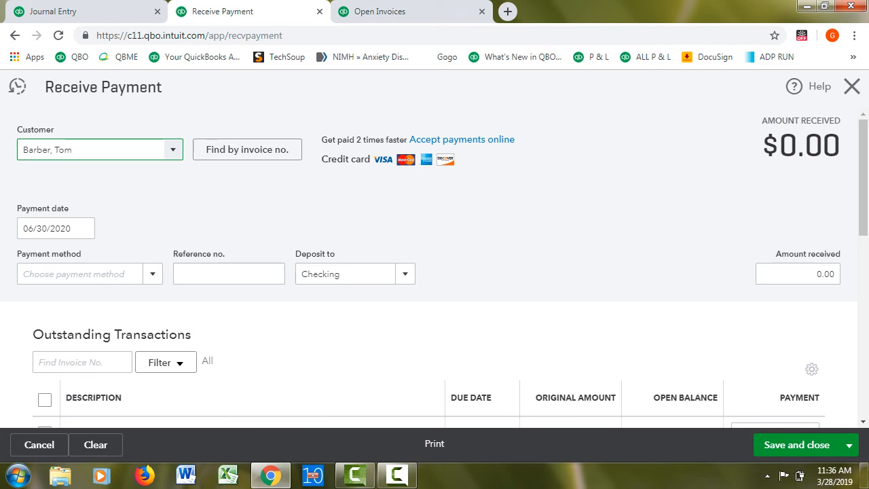
Apply the 0.05 unapplied payment to Journal Entry GSB-2020-32, save and close the payment, and reload the Open Invoices report
{"action": "scroll", "coordinate": [434, 268], "scroll_direction": "down", "scroll_amount": 3}
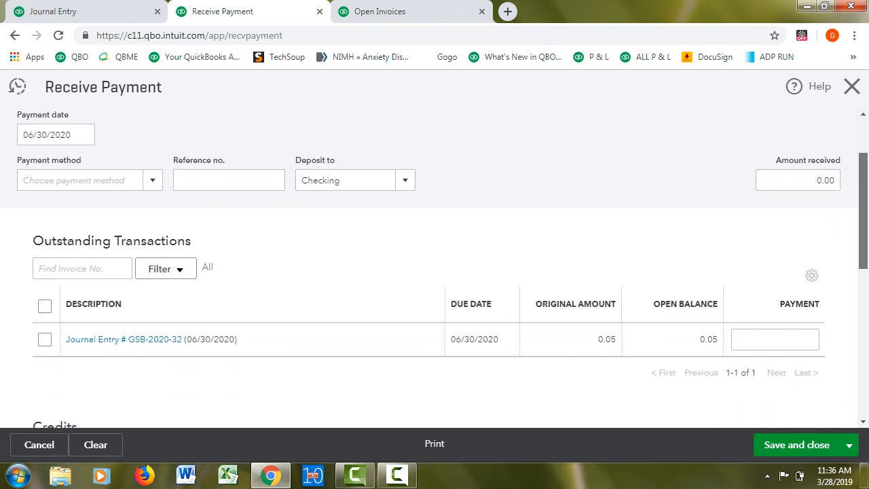
{"action": "scroll", "coordinate": [435, 268], "scroll_direction": "down", "scroll_amount": 2}
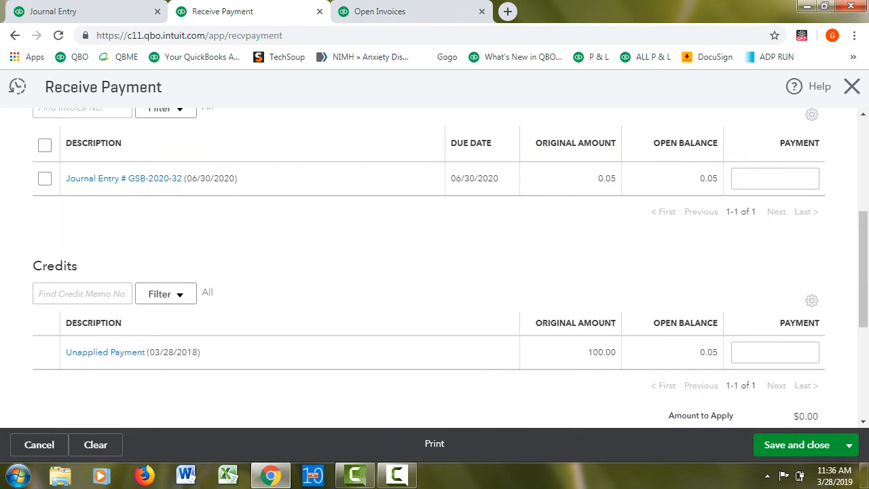
{"action": "left_click", "coordinate": [45, 179]}
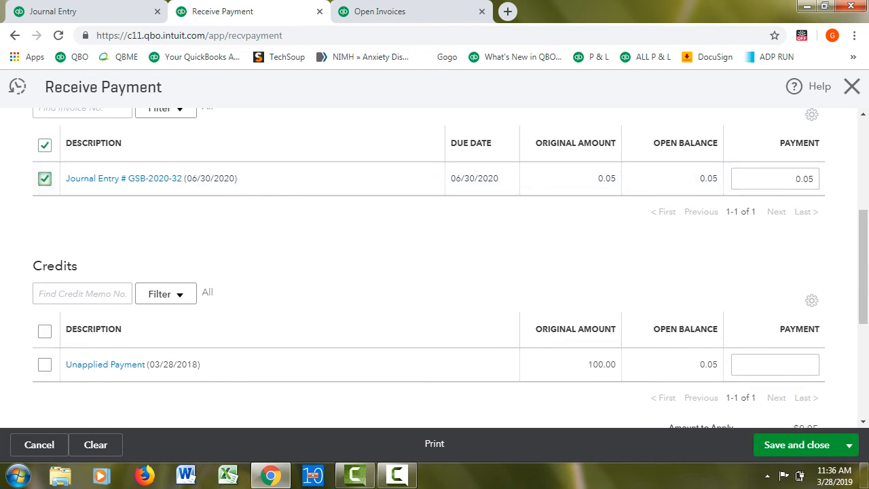
{"action": "left_click", "coordinate": [45, 365]}
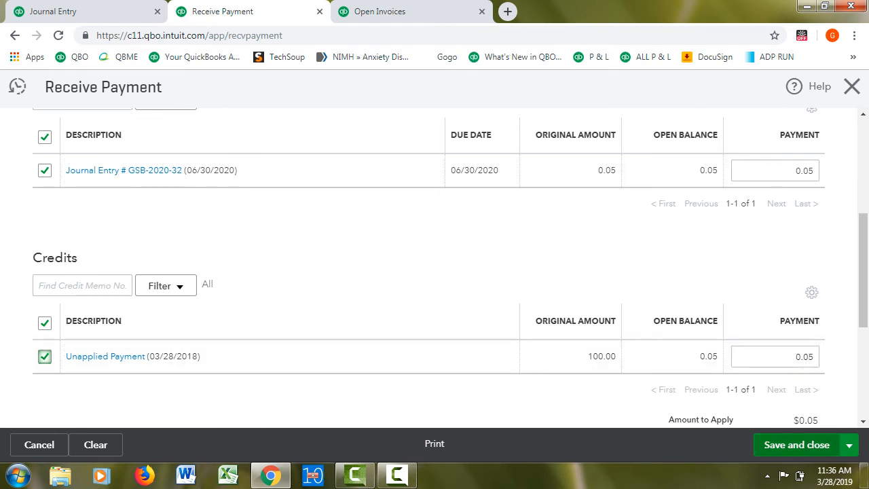
{"action": "left_click", "coordinate": [796, 445]}
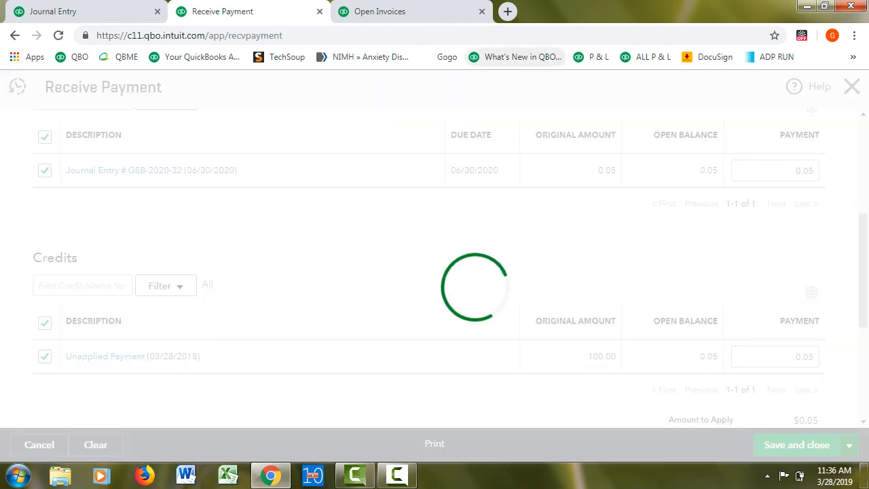
{"action": "left_click", "coordinate": [417, 12]}
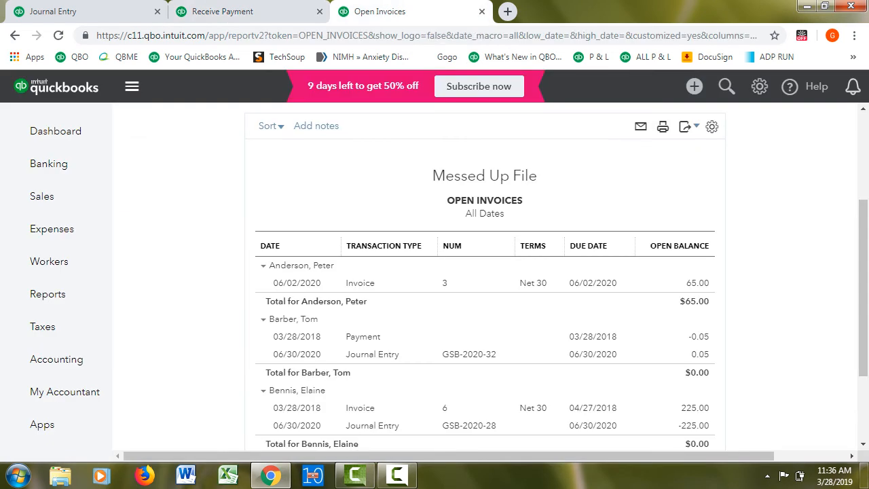
{"action": "left_click", "coordinate": [58, 36]}
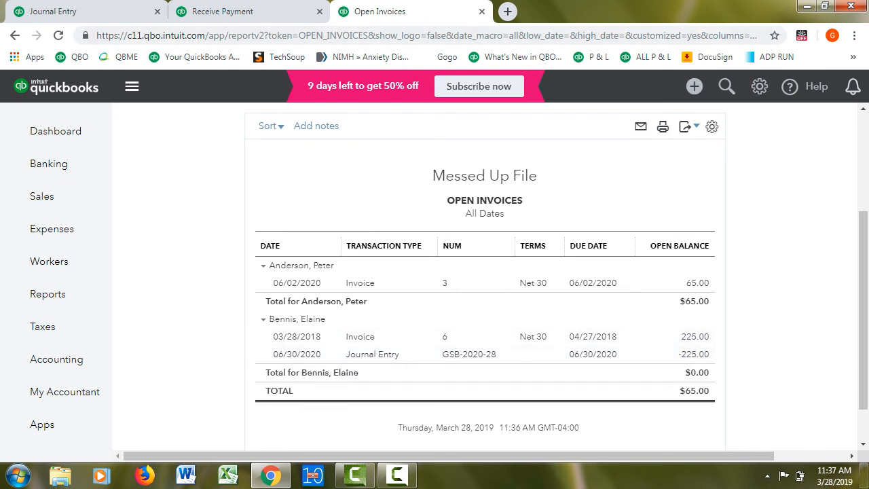
Start a new Receive Payment transaction for the customer with the open Invoice 6
{"action": "left_click", "coordinate": [271, 14]}
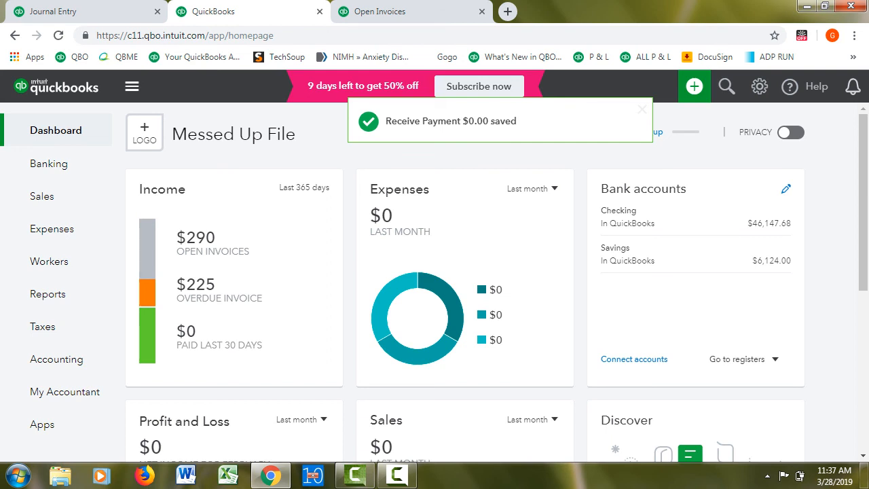
{"action": "left_click", "coordinate": [694, 86]}
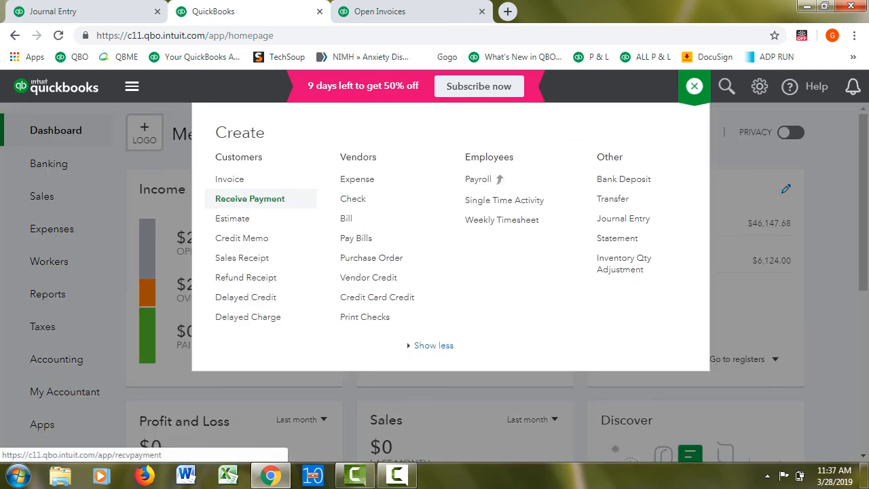
{"action": "left_click", "coordinate": [249, 198]}
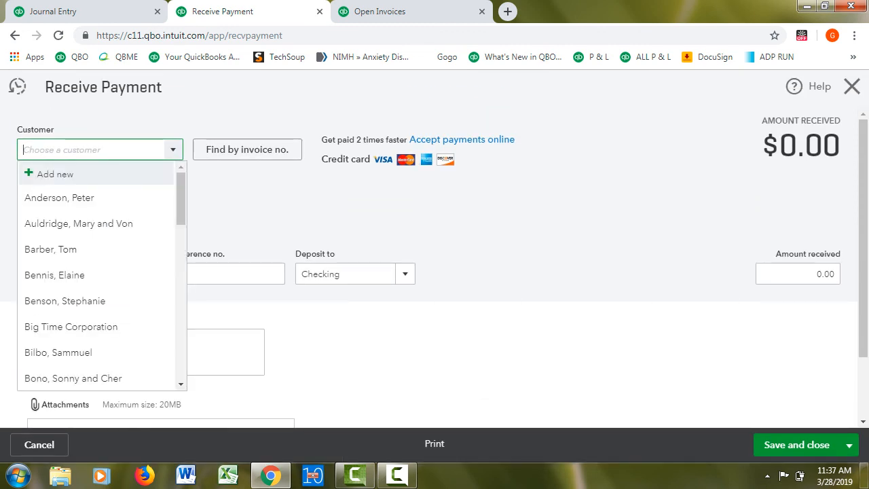
{"action": "left_click", "coordinate": [67, 275]}
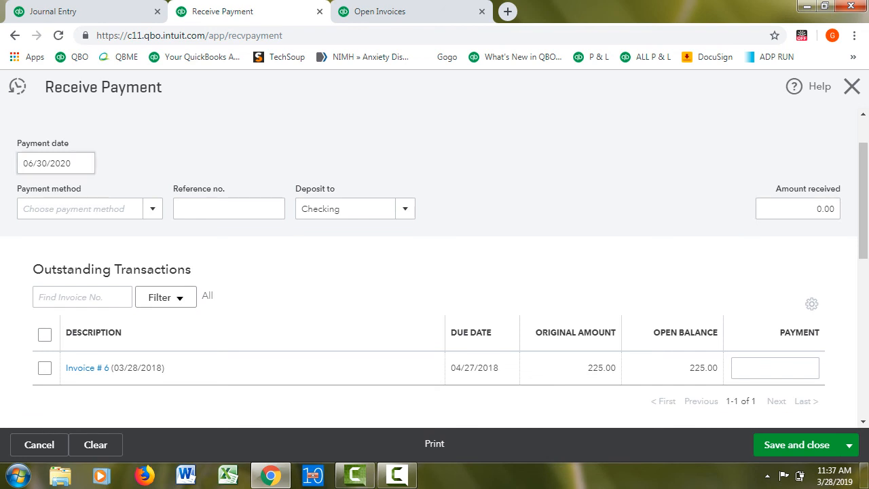
Apply the 225.00 credit from Journal Entry GSB-2020-28 to Invoice 6, and save and close the payment
{"action": "left_click_drag", "start_coordinate": [863, 201], "coordinate": [863, 269]}
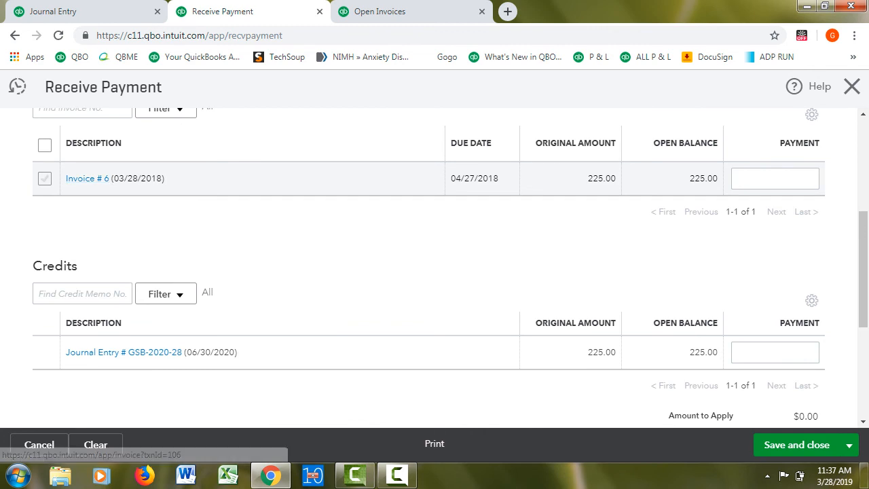
{"action": "left_click", "coordinate": [45, 179]}
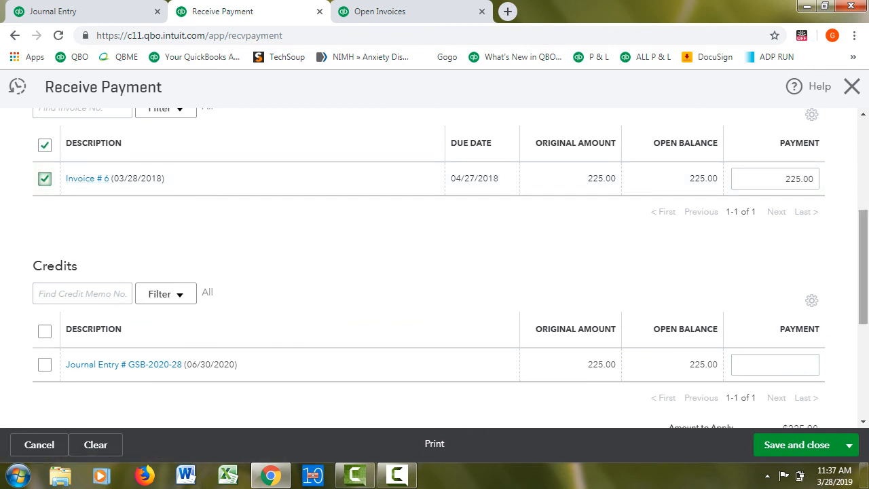
{"action": "left_click_drag", "start_coordinate": [863, 267], "coordinate": [863, 288]}
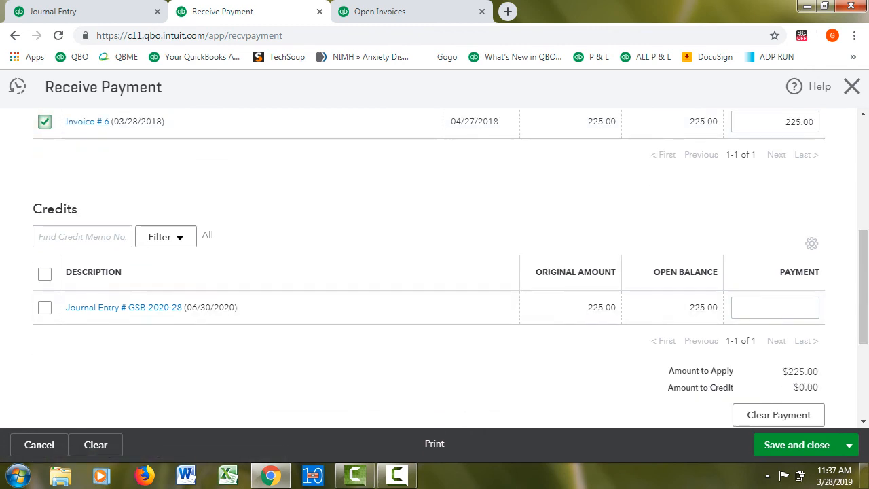
{"action": "left_click", "coordinate": [45, 308]}
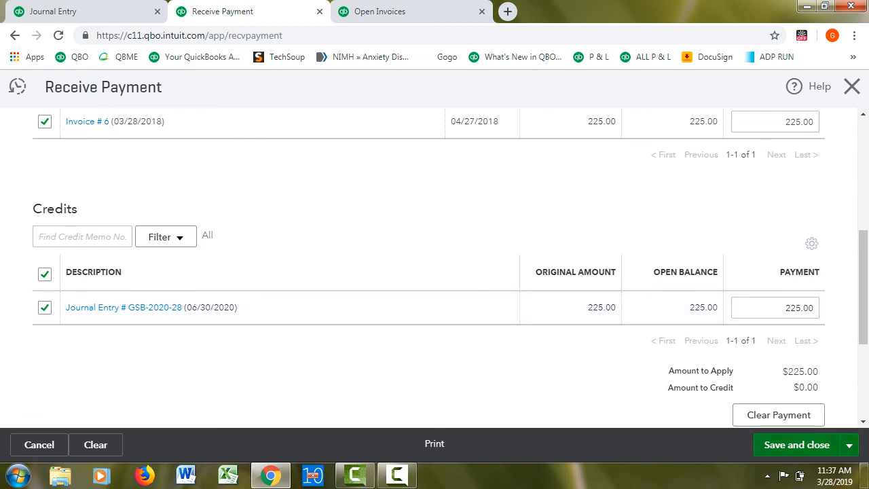
{"action": "left_click", "coordinate": [797, 445]}
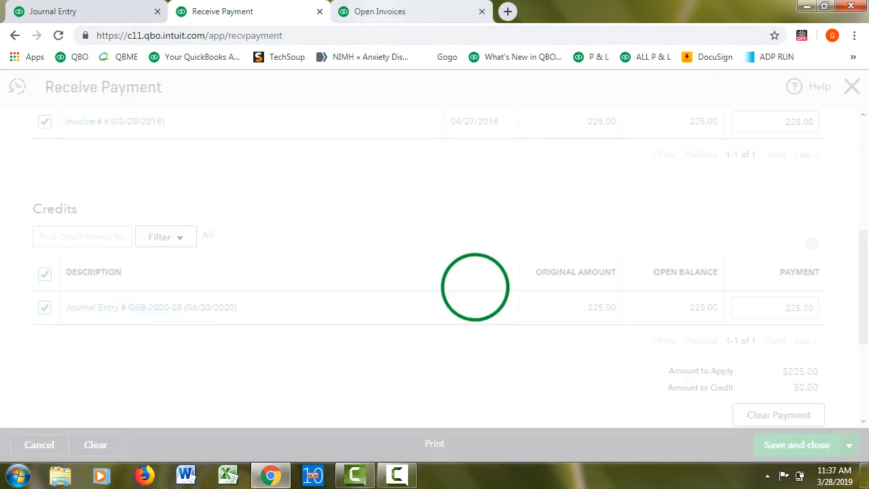
Reload the Open Invoices report and review which transactions are still open
{"action": "left_click", "coordinate": [397, 12]}
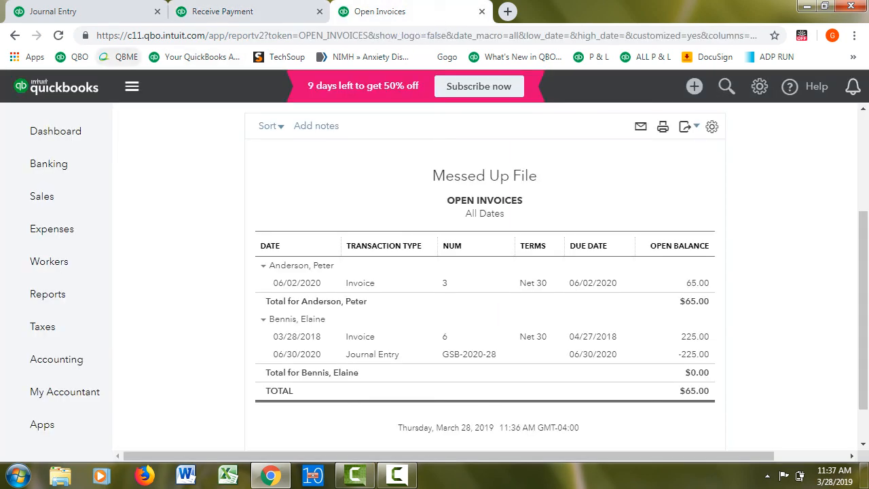
{"action": "left_click", "coordinate": [59, 35]}
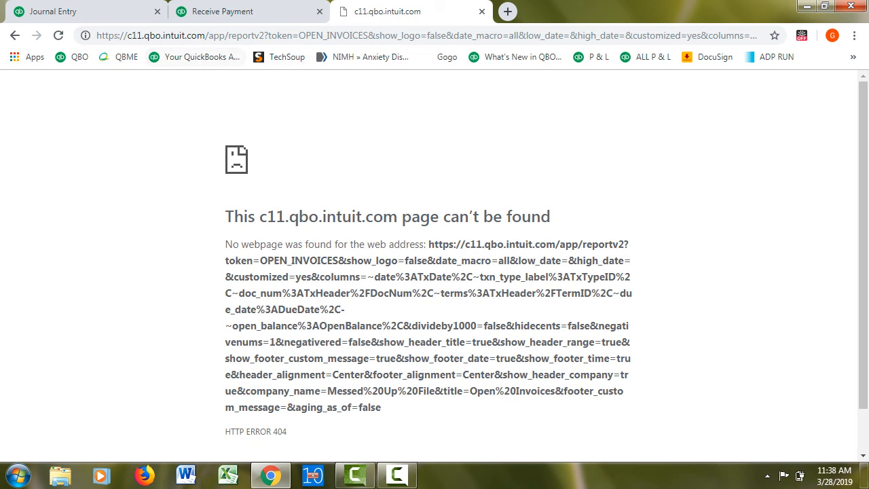
{"action": "left_click", "coordinate": [58, 35]}
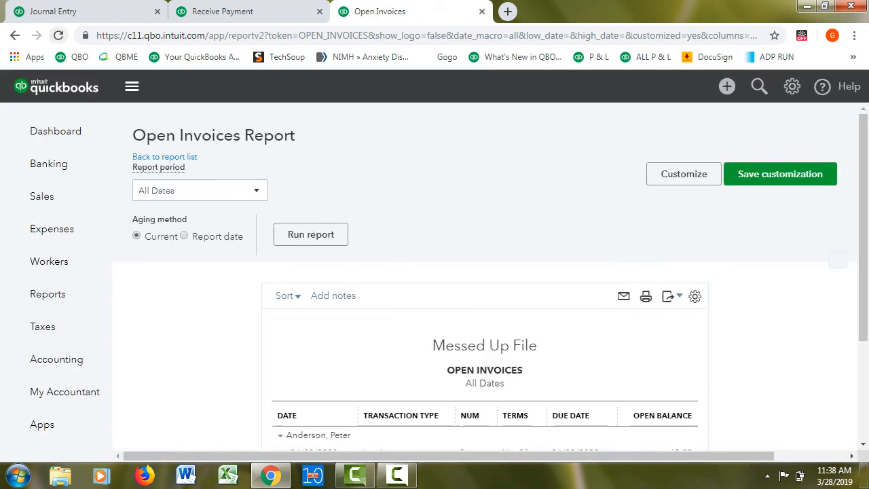
{"action": "scroll", "coordinate": [484, 292], "scroll_direction": "down", "scroll_amount": 2}
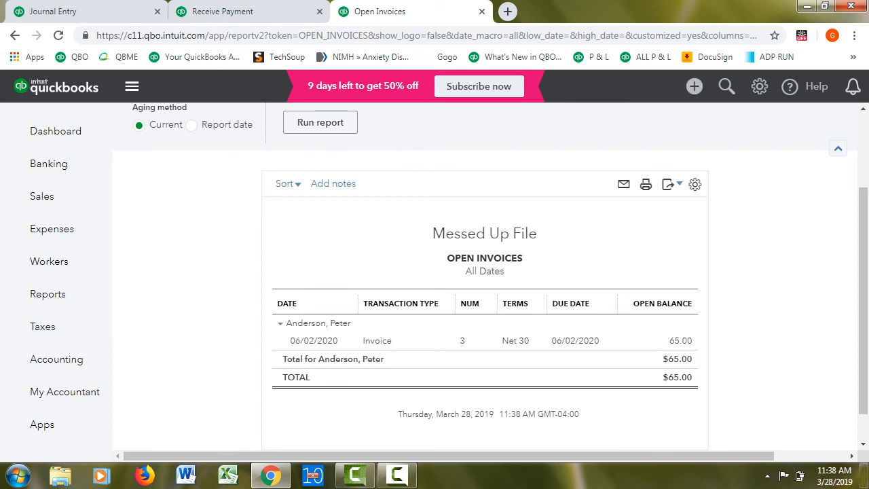
Leave the Open Invoices report and open the company Dashboard
{"action": "mouse_move", "coordinate": [49, 164]}
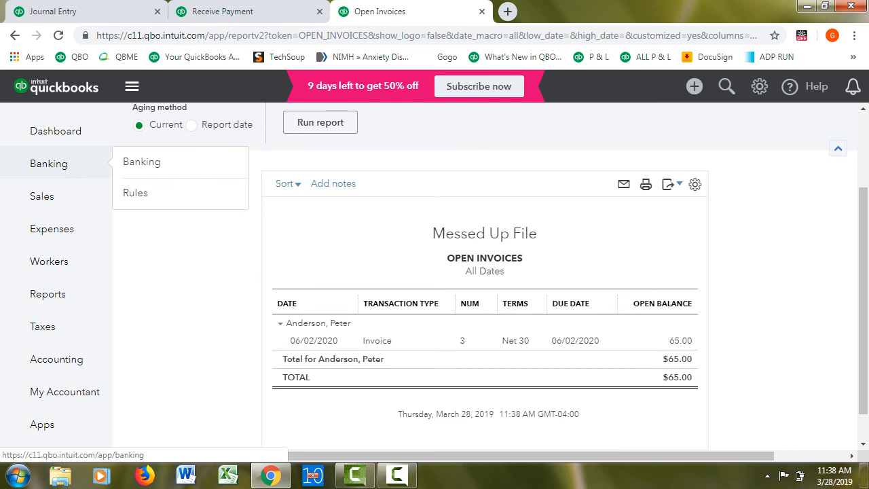
{"action": "left_click", "coordinate": [56, 130]}
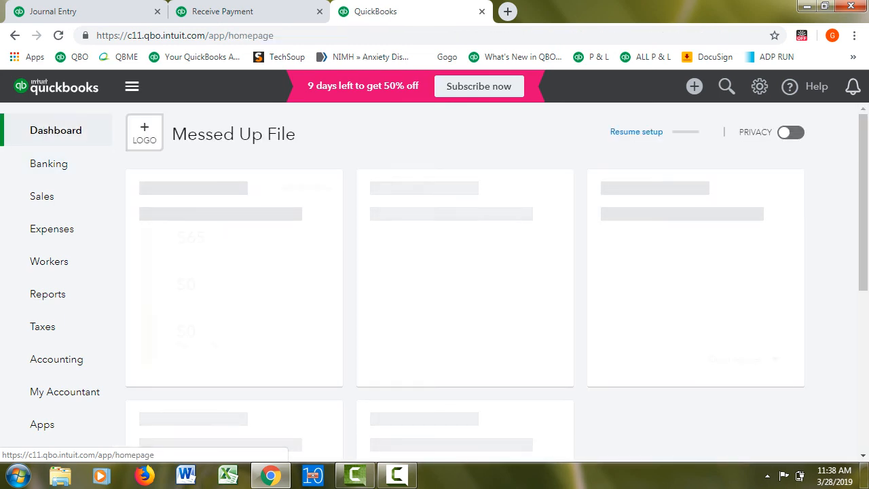